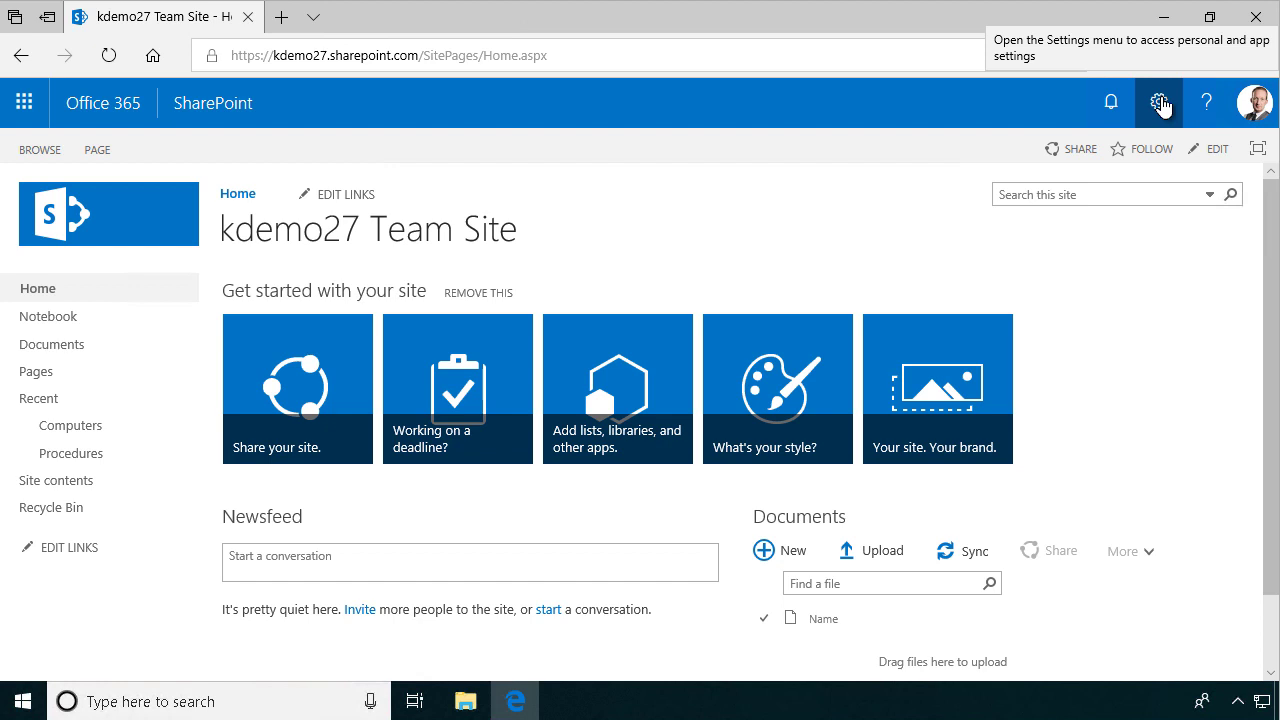
Step: Add a Custom List app named Flowers to the team site
{"action": "left_click", "coordinate": [1161, 103]}
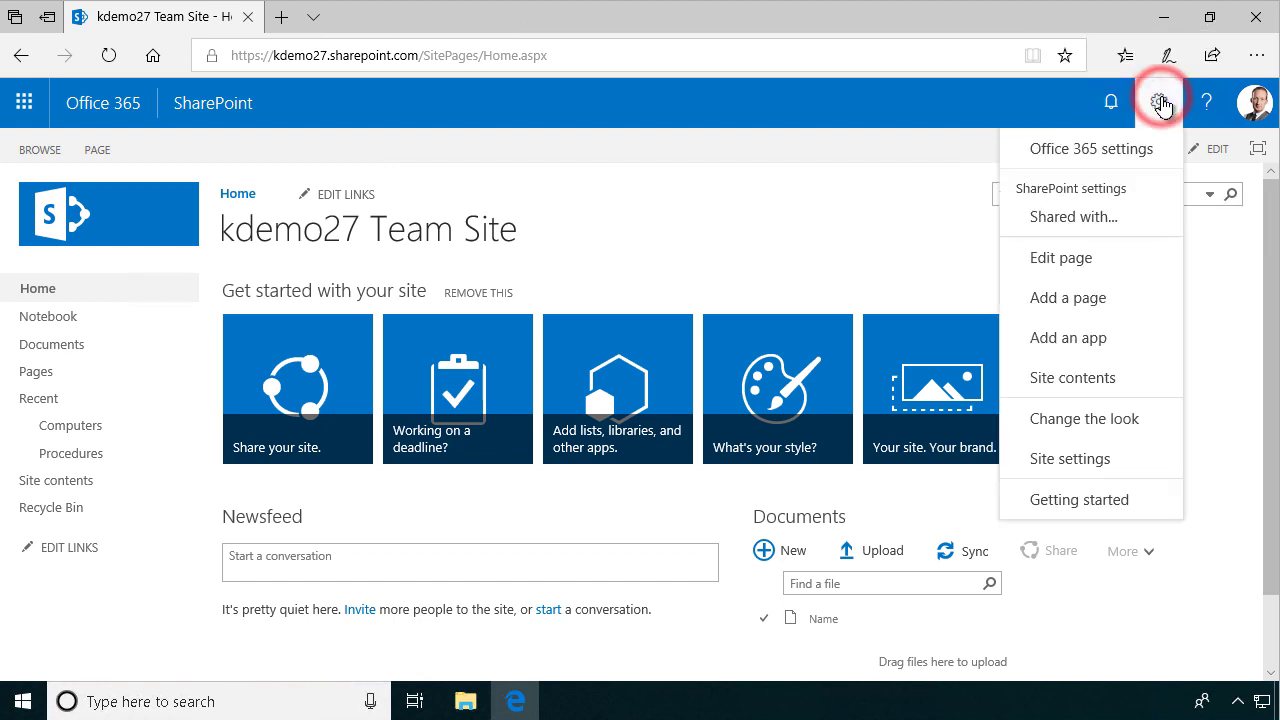
{"action": "left_click", "coordinate": [1092, 344]}
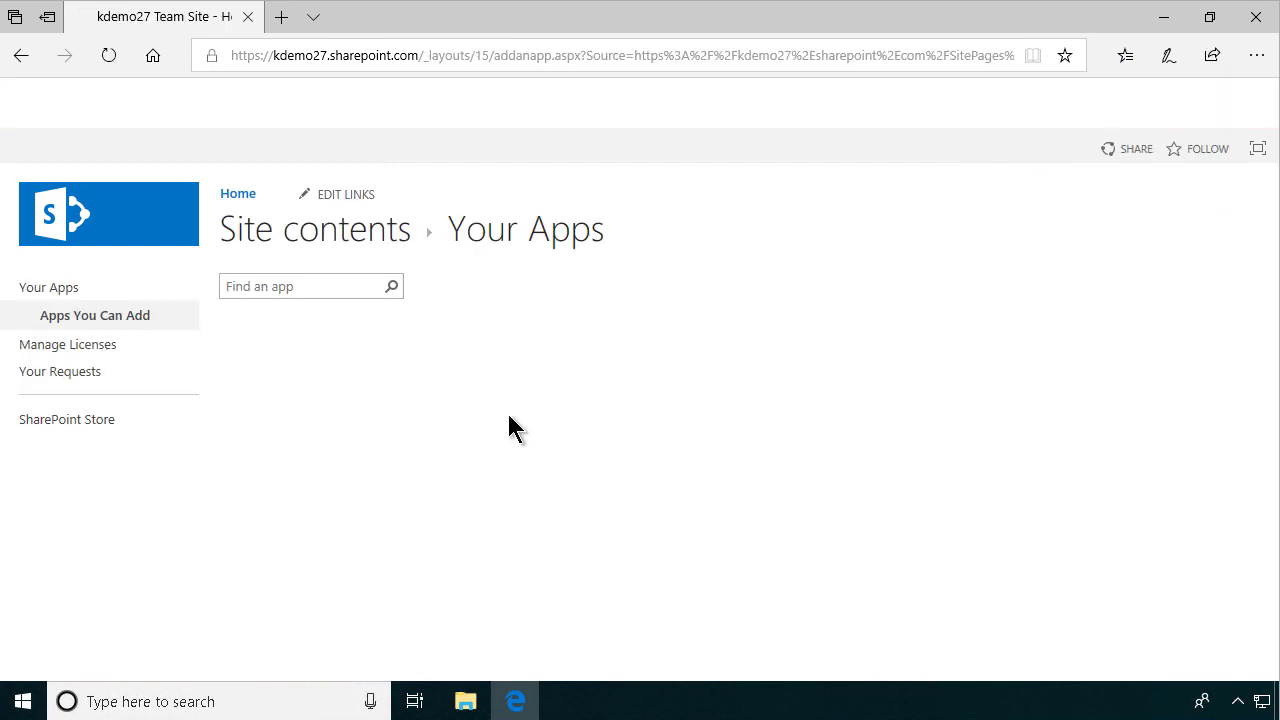
{"action": "left_click", "coordinate": [458, 407]}
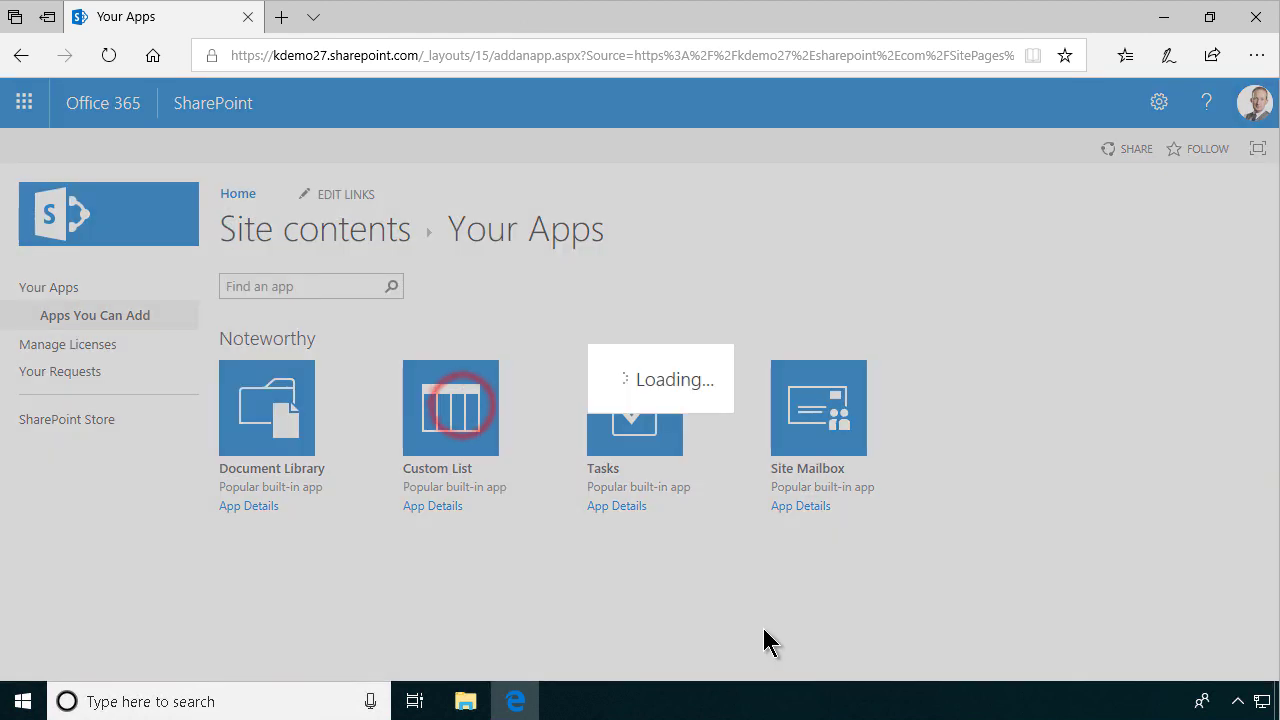
{"action": "type", "text": "Flo"}
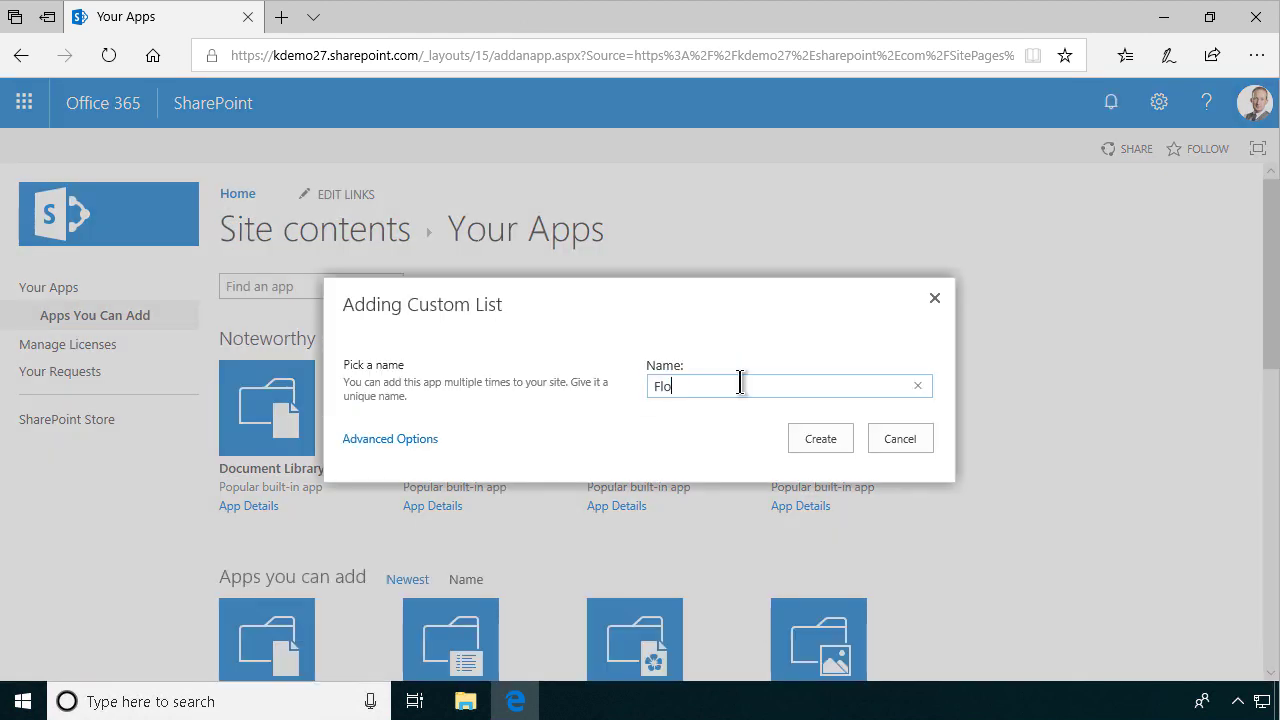
{"action": "type", "text": "wers"}
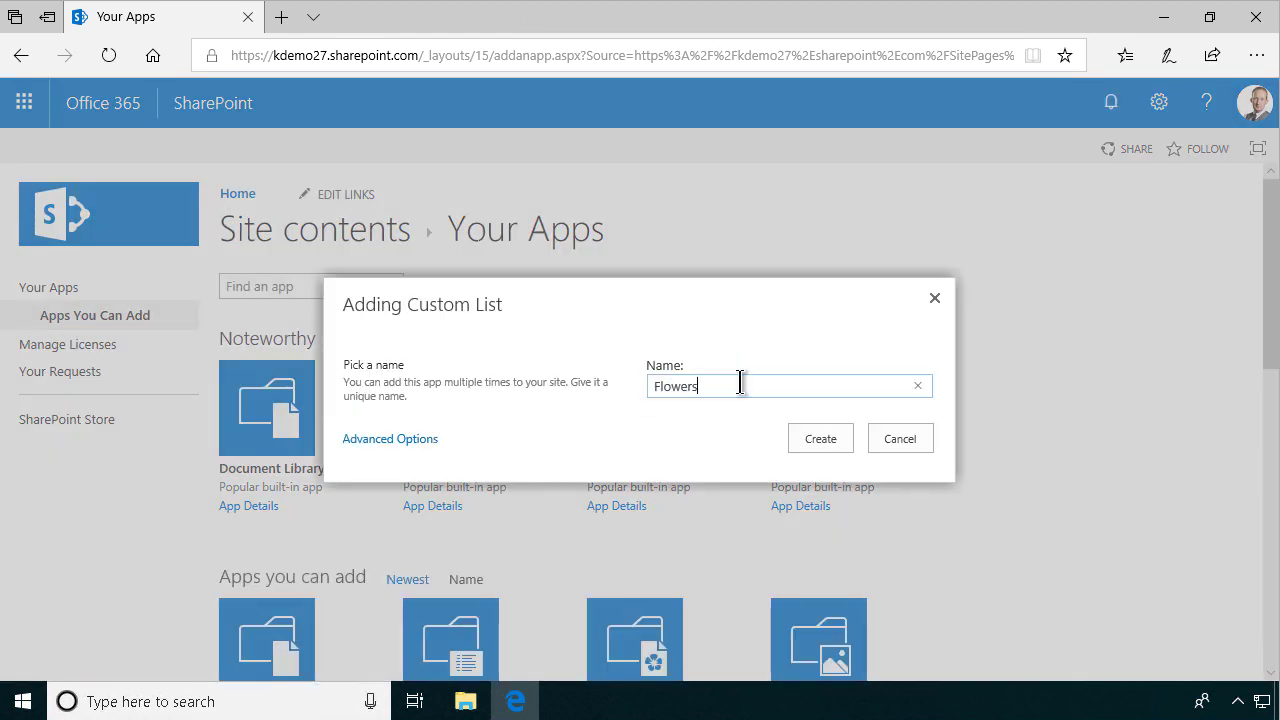
{"action": "left_click", "coordinate": [824, 441]}
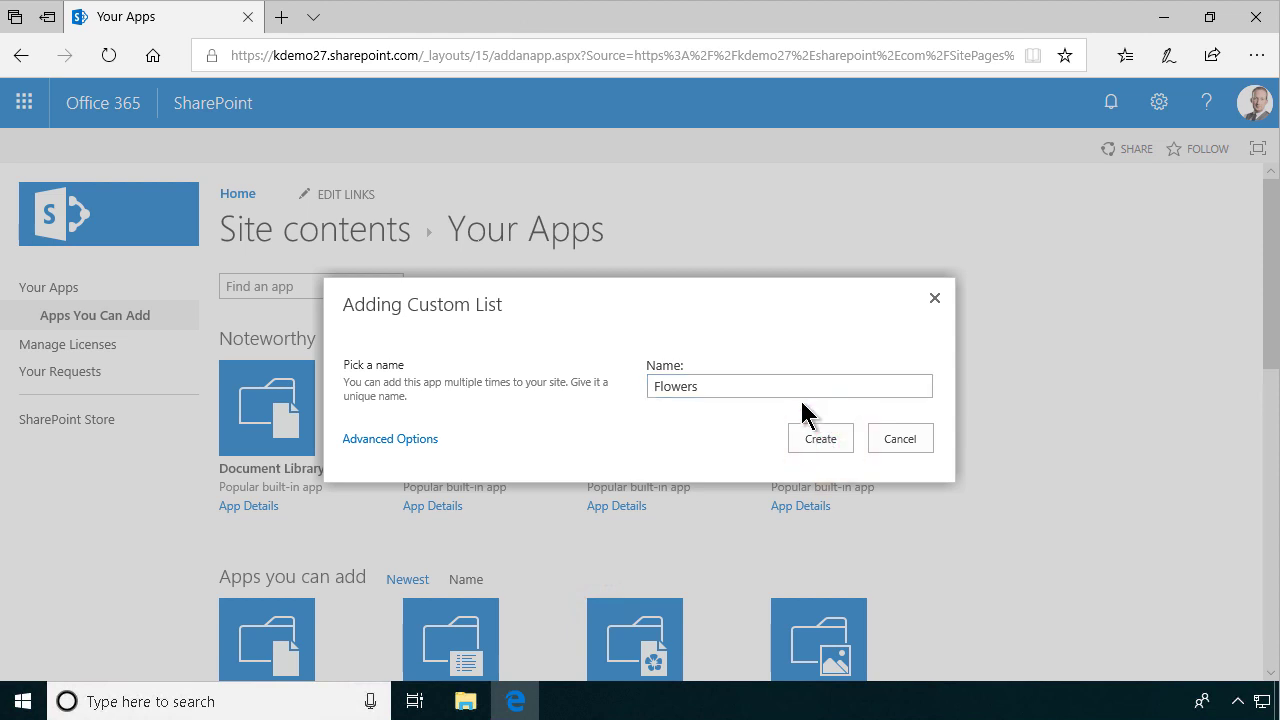
Step: Open the Flowers list's List Settings page from Site contents
{"action": "scroll", "coordinate": [490, 460], "scroll_direction": "down", "scroll_amount": 4}
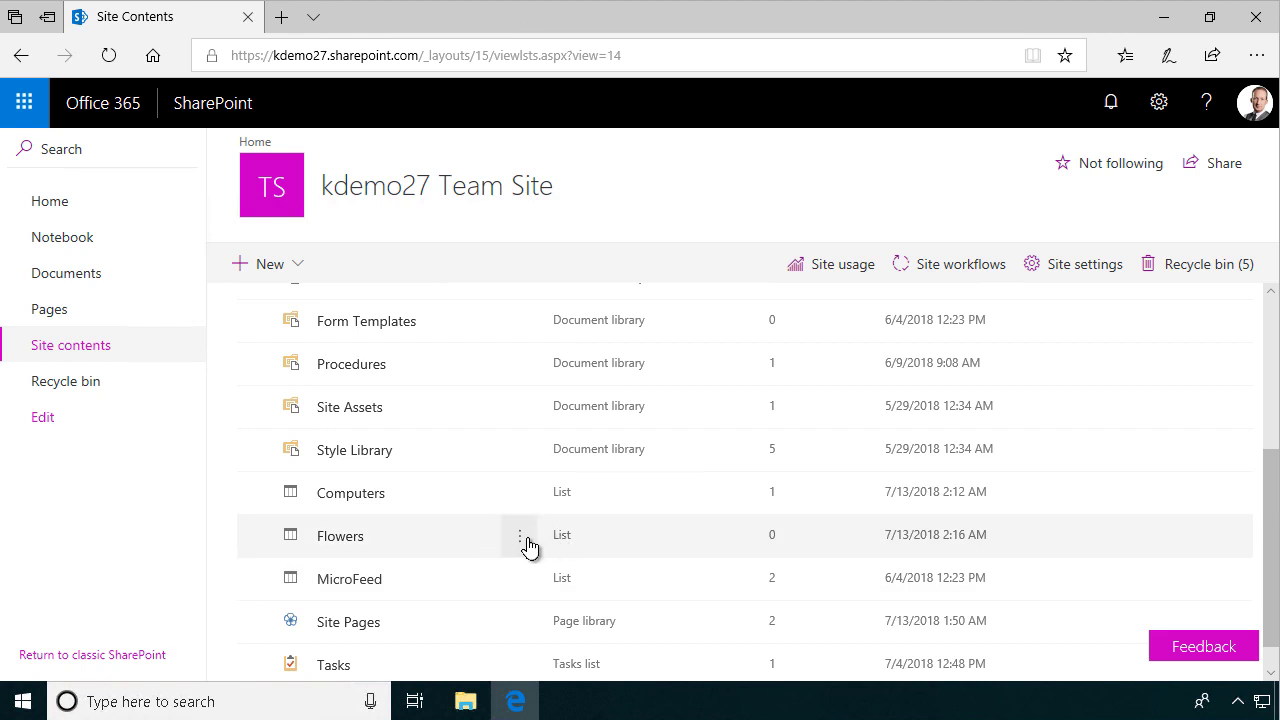
{"action": "left_click", "coordinate": [519, 540]}
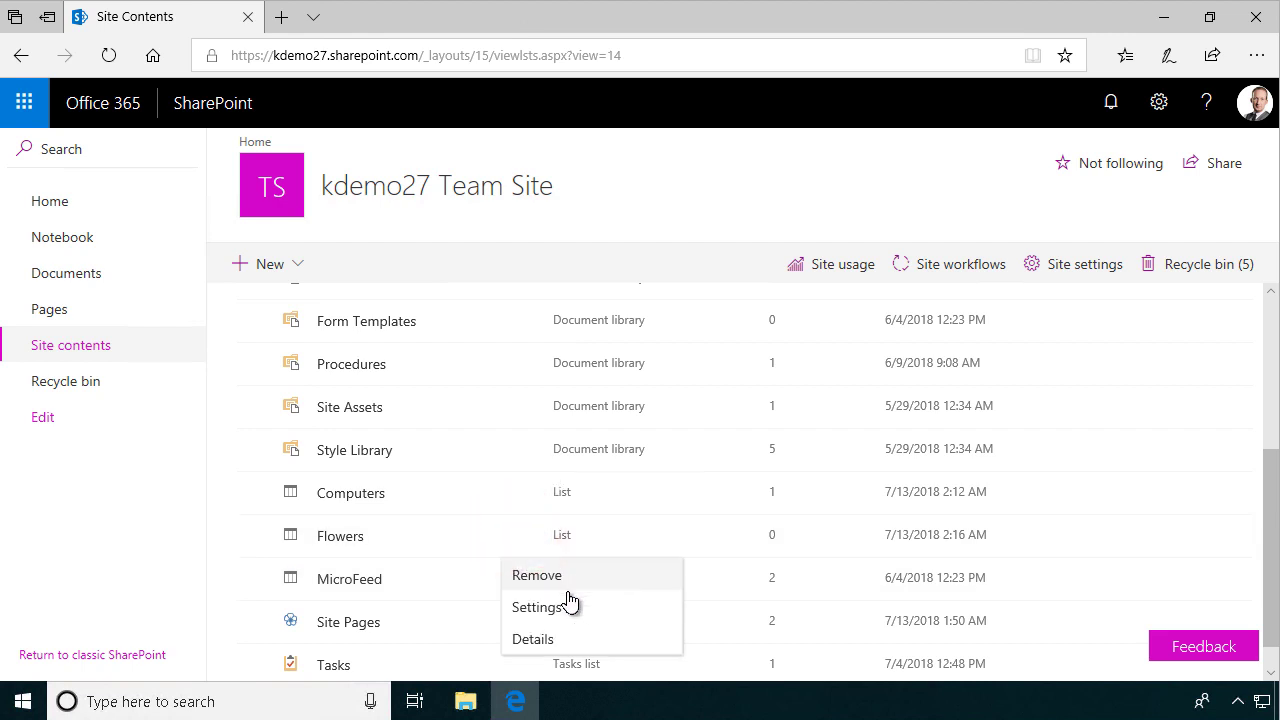
{"action": "left_click", "coordinate": [547, 610]}
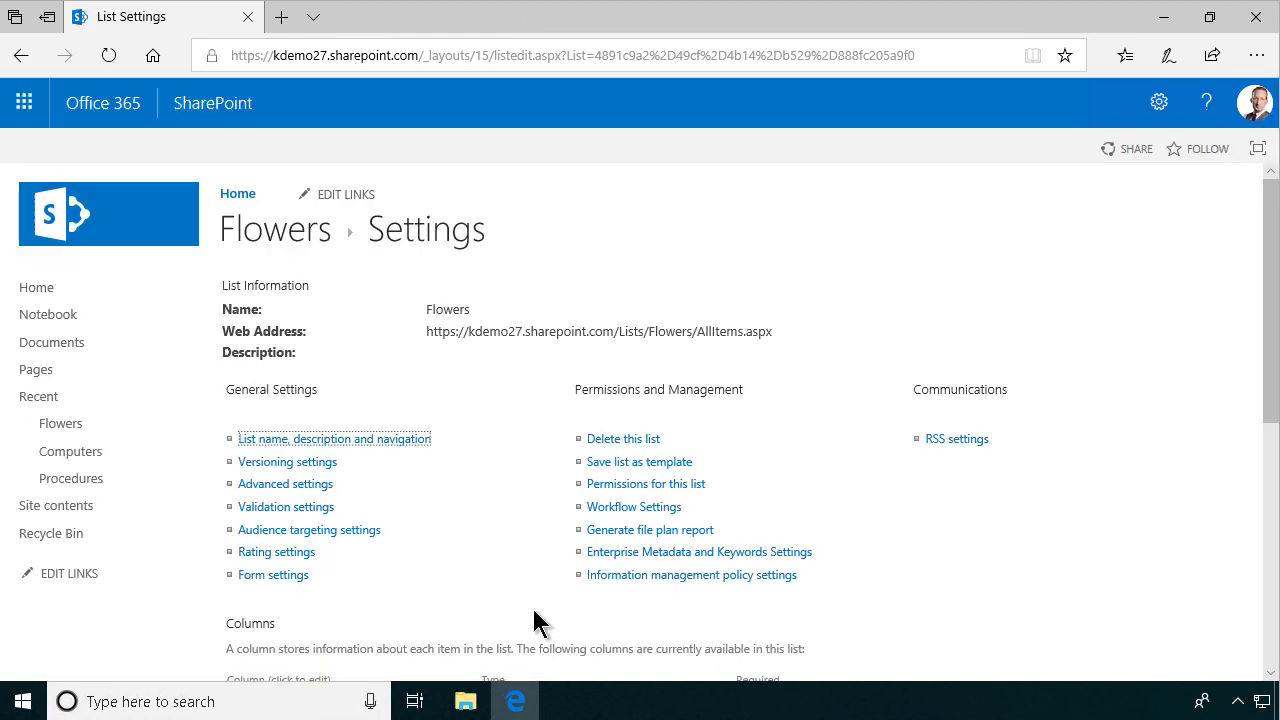
{"action": "scroll", "coordinate": [442, 557], "scroll_direction": "down", "scroll_amount": 2}
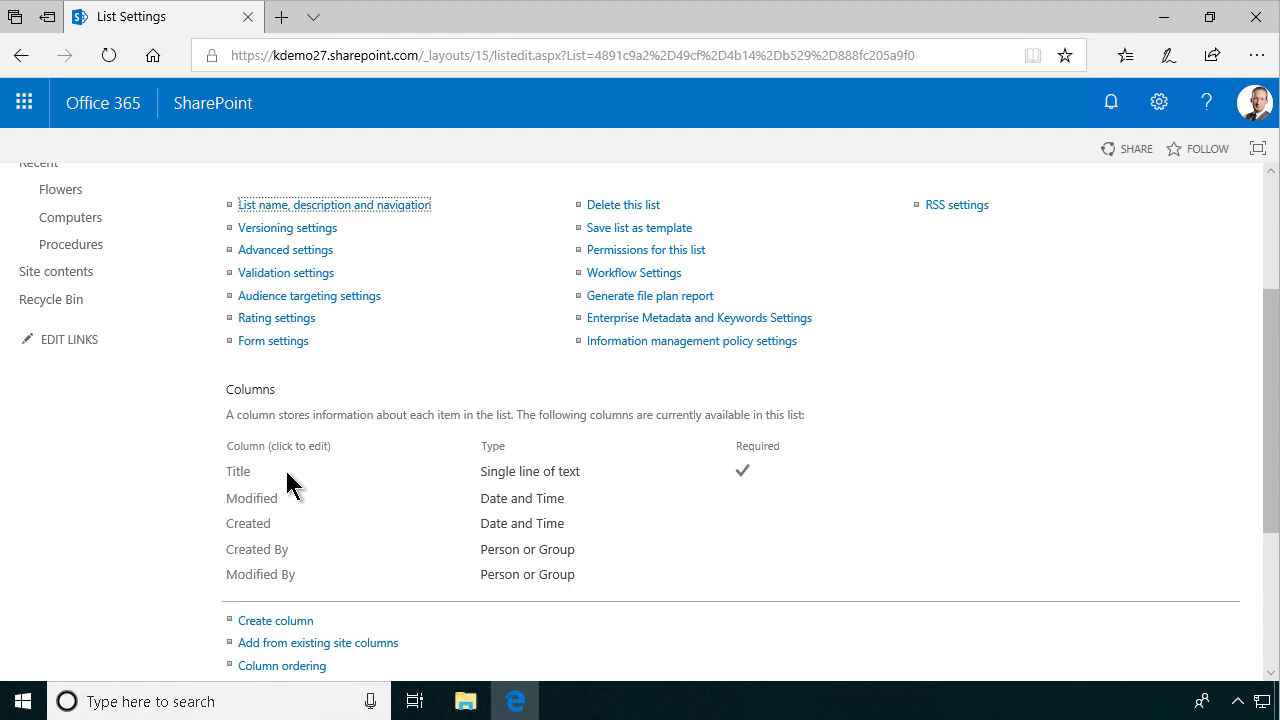
{"action": "scroll", "coordinate": [290, 483], "scroll_direction": "up", "scroll_amount": 2}
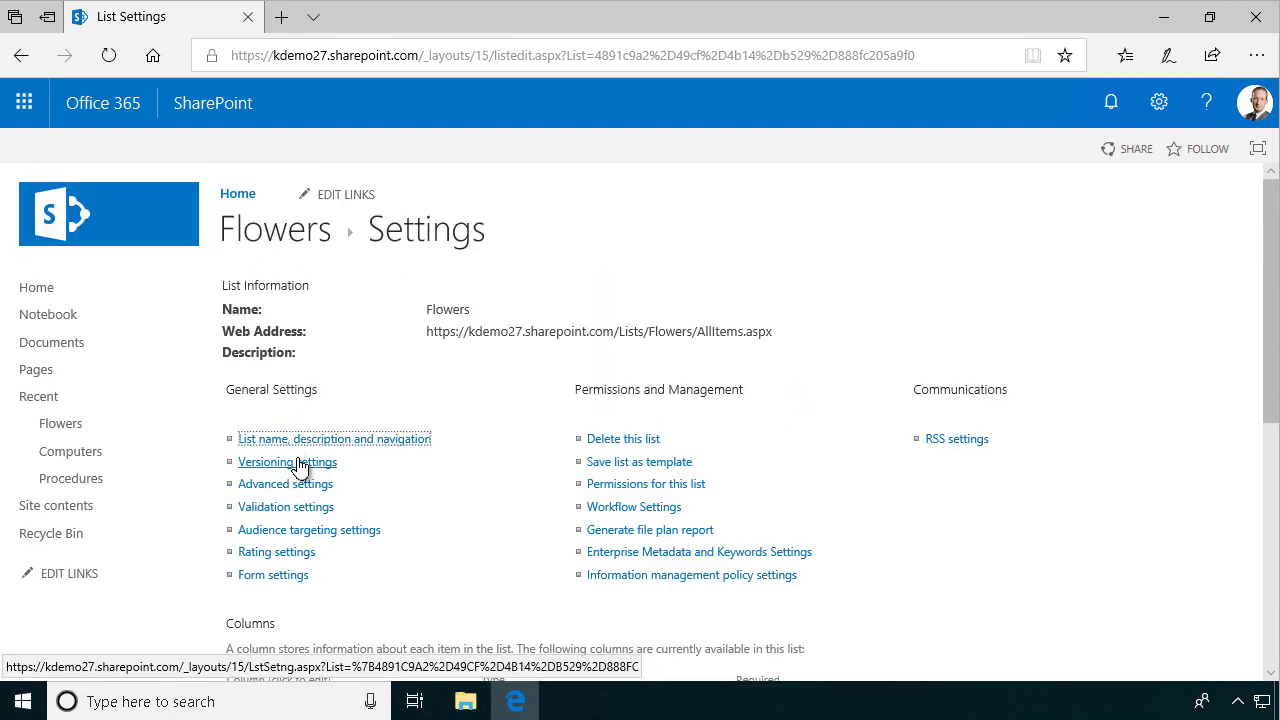
Step: Turn on 'Create a version each time you edit an item' in Versioning settings
{"action": "left_click", "coordinate": [297, 462]}
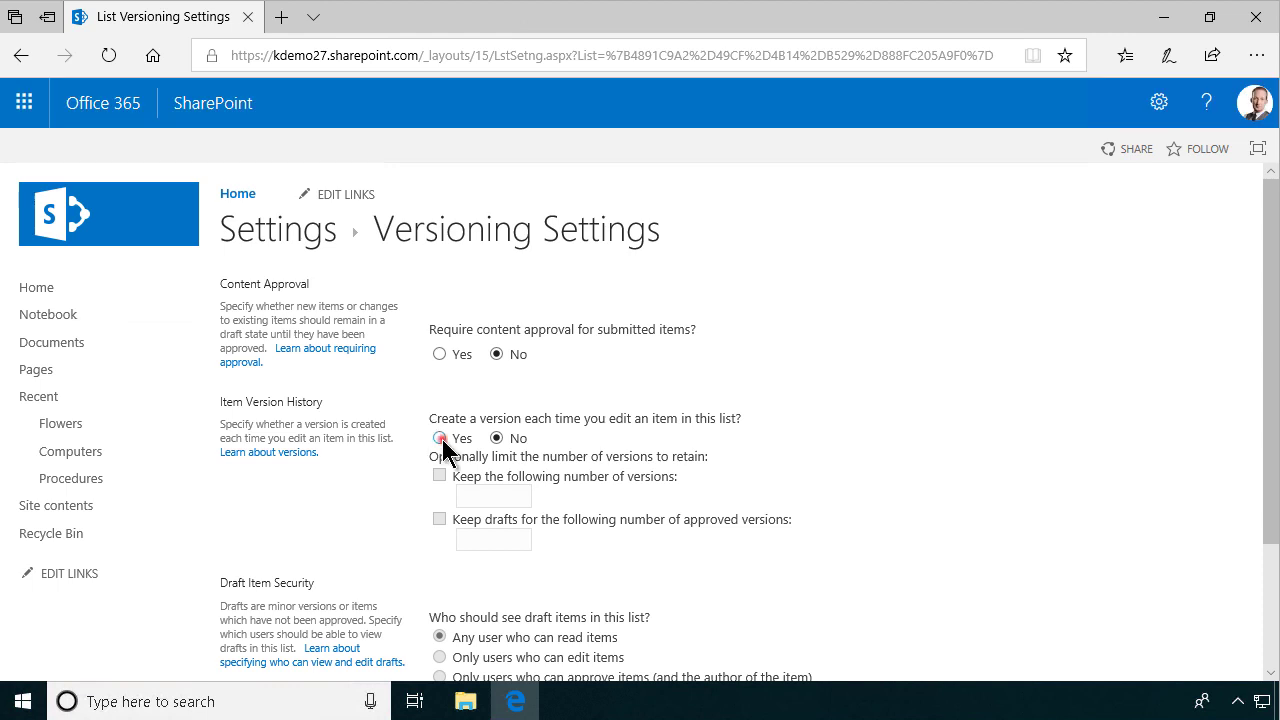
{"action": "left_click", "coordinate": [440, 438]}
{"action": "scroll", "coordinate": [560, 454], "scroll_direction": "down", "scroll_amount": 2}
{"action": "left_click", "coordinate": [690, 573]}
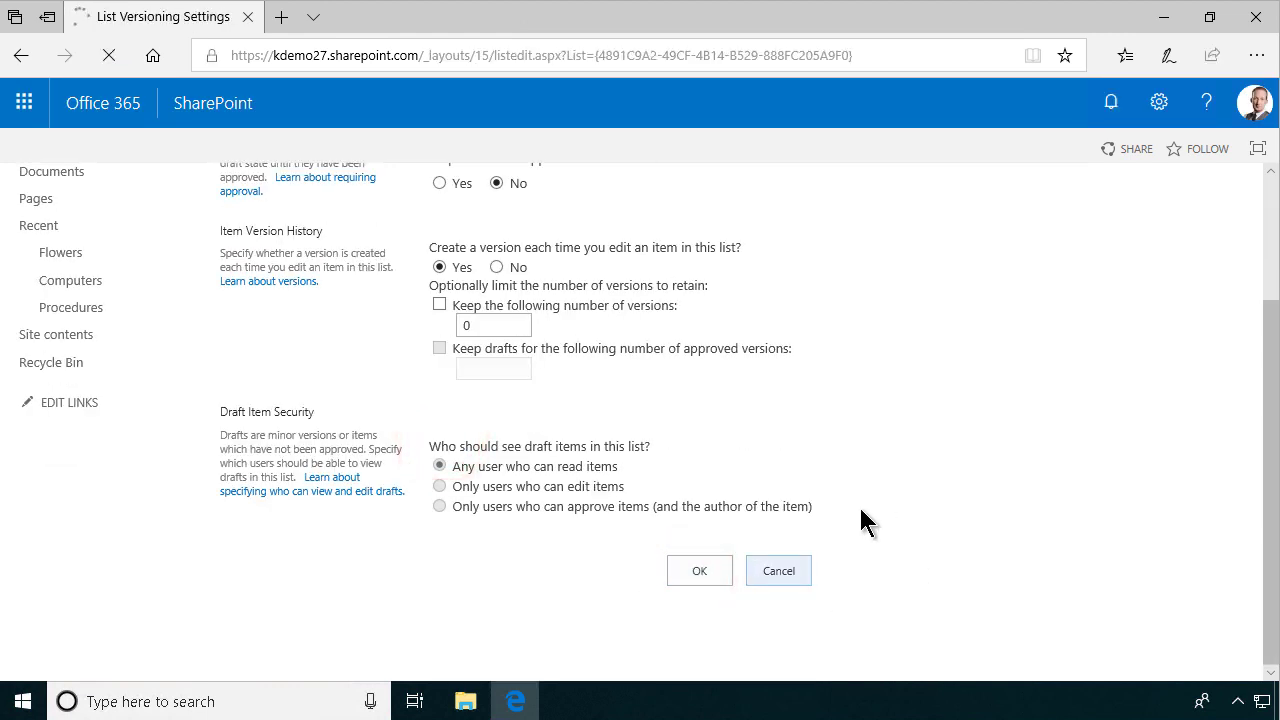
{"action": "scroll", "coordinate": [428, 557], "scroll_direction": "down", "scroll_amount": 3}
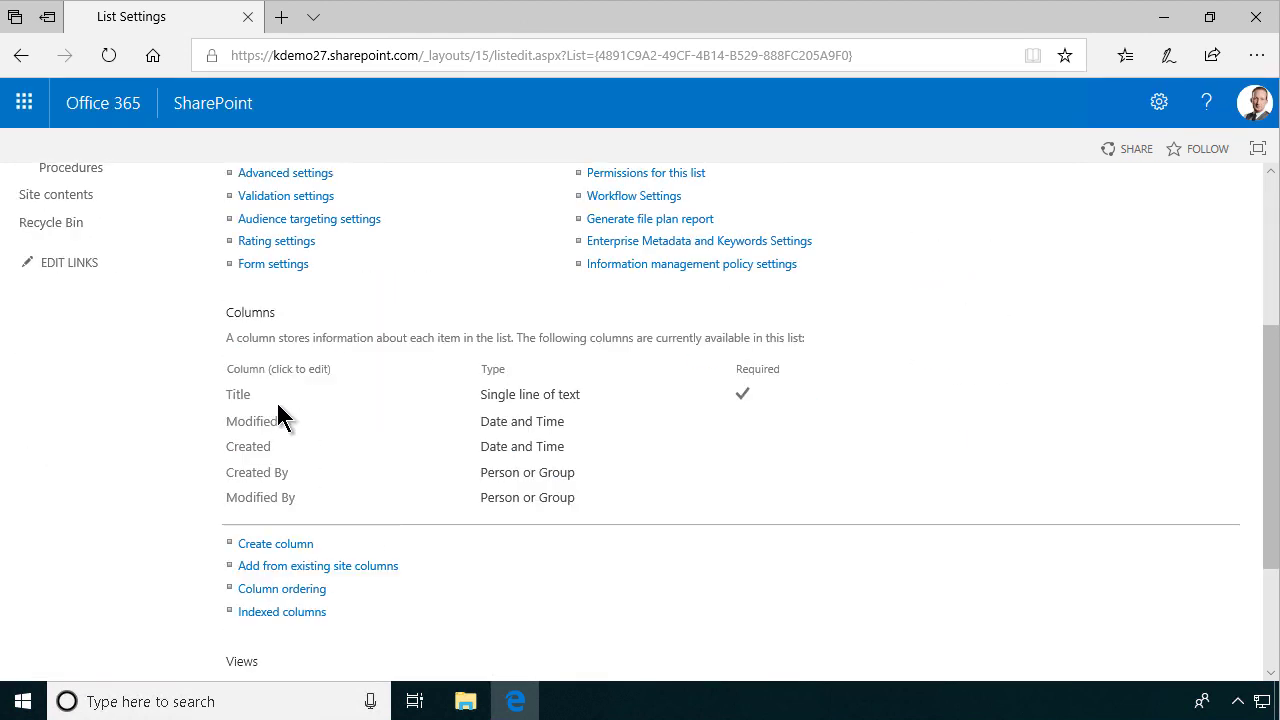
Step: Rename the Title column to 'Phone number', add a short description, and save
{"action": "left_click", "coordinate": [238, 398]}
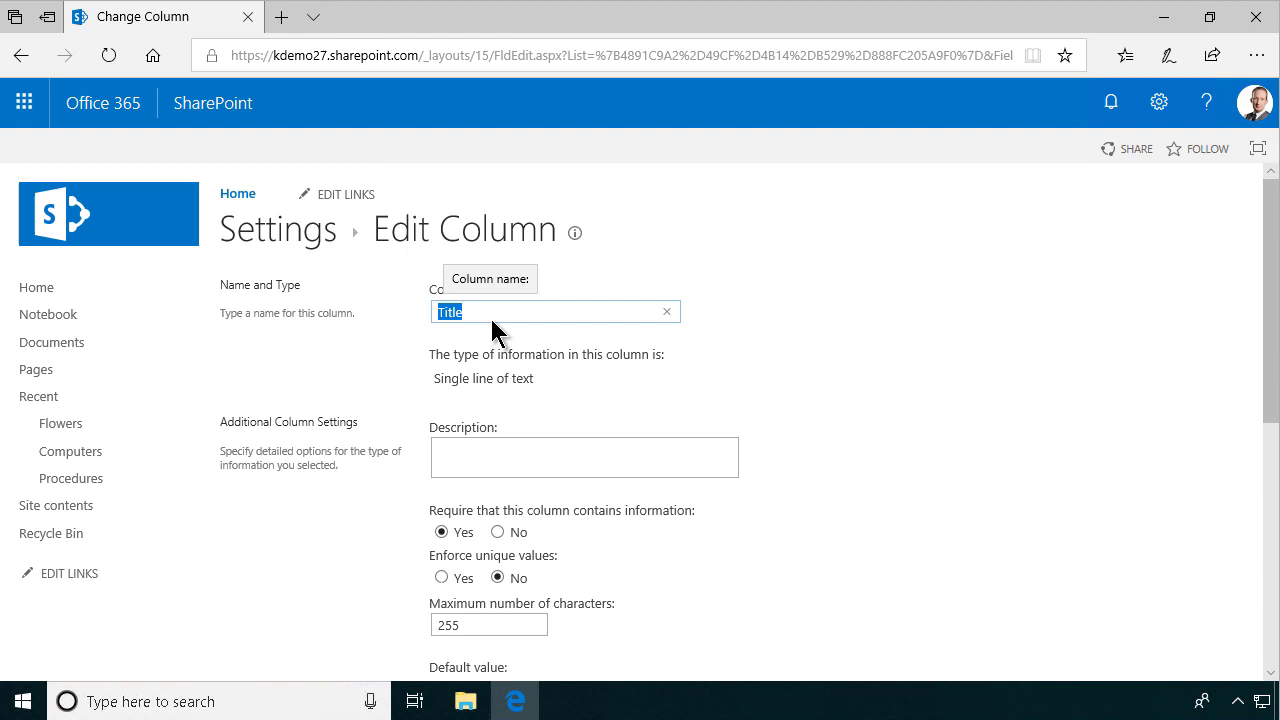
{"action": "key", "text": "BackSpace"}
{"action": "type", "text": "P"}
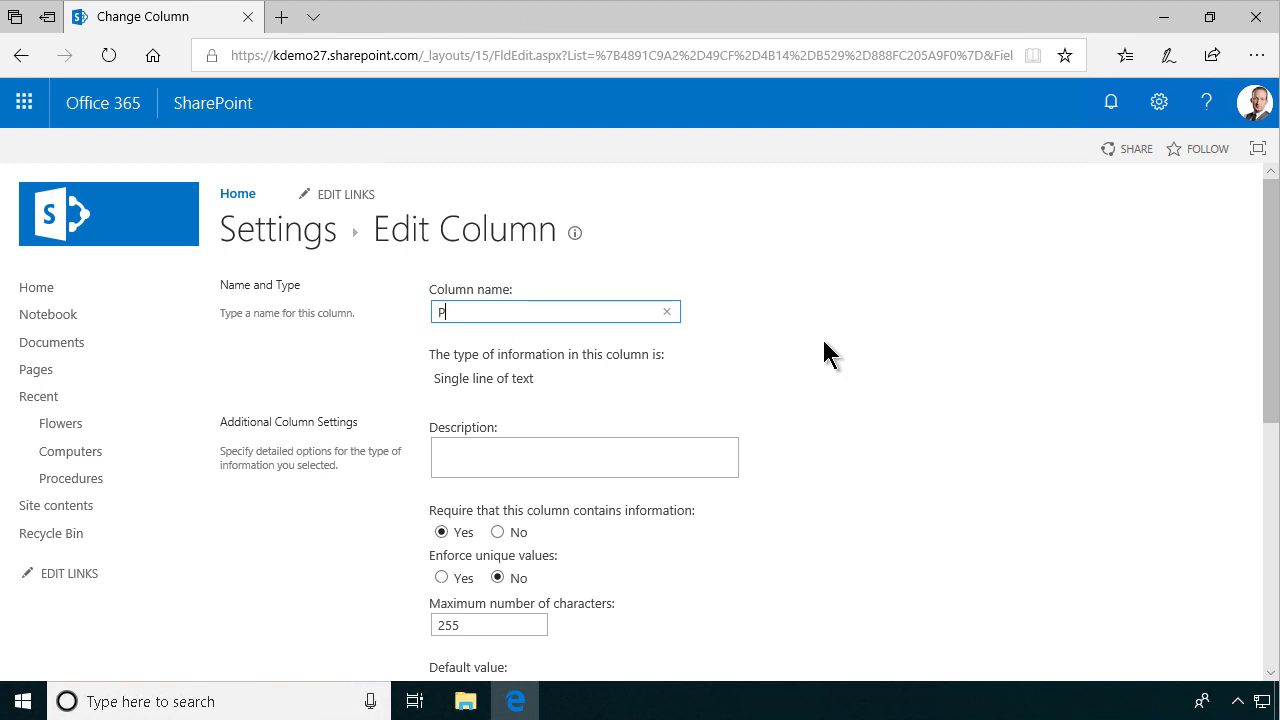
{"action": "type", "text": "hone number"}
{"action": "left_click", "coordinate": [521, 456]}
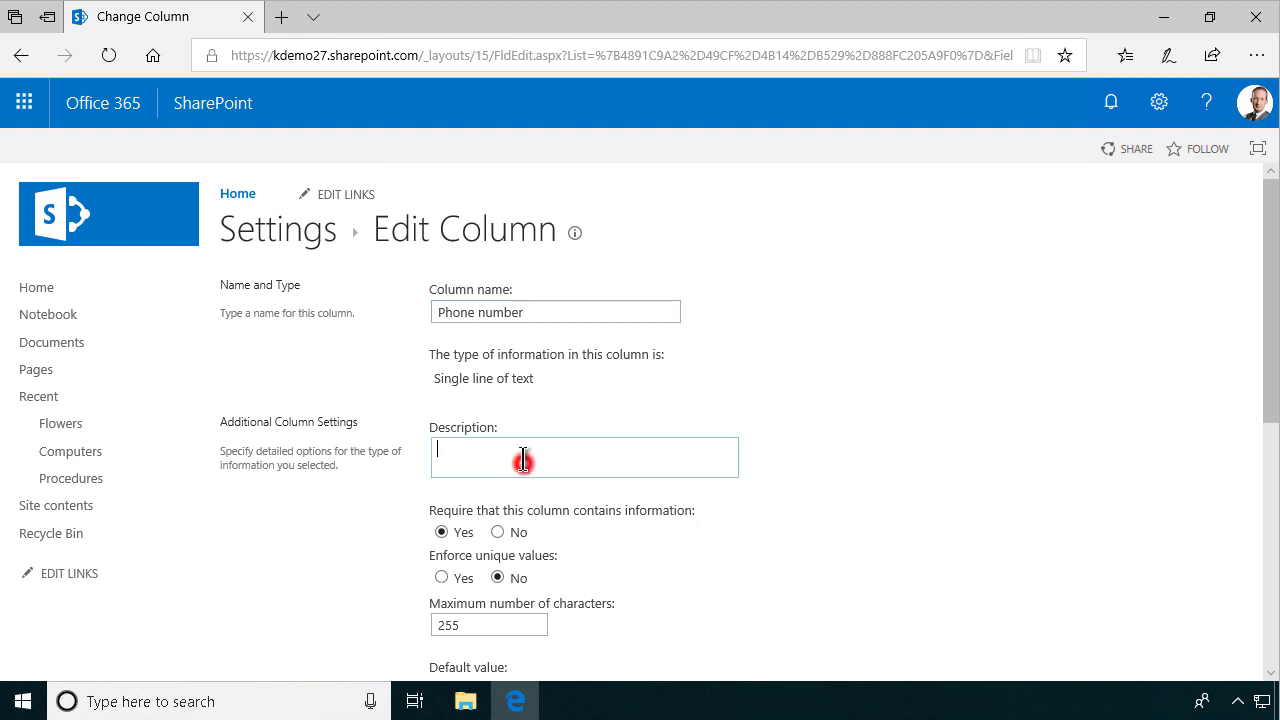
{"action": "type", "text": "To recipient of the flowers"}
{"action": "scroll", "coordinate": [857, 583], "scroll_direction": "down", "scroll_amount": 3}
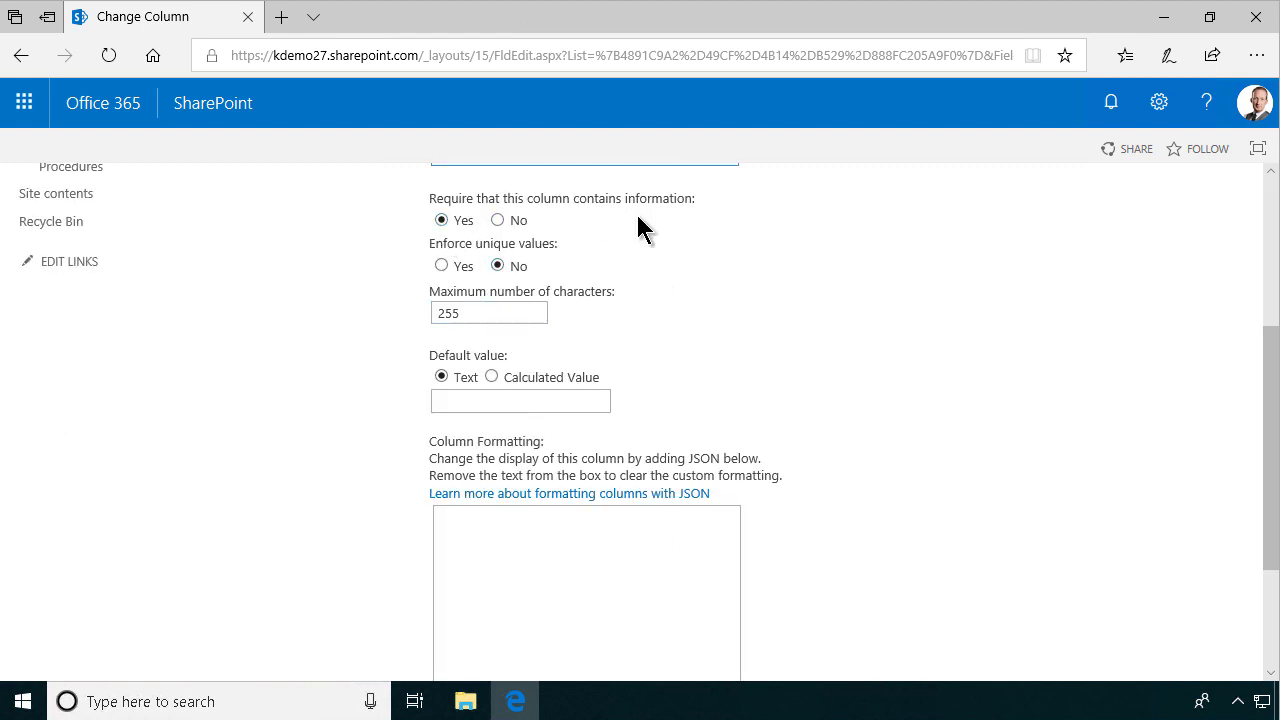
{"action": "scroll", "coordinate": [903, 437], "scroll_direction": "down", "scroll_amount": 2}
{"action": "left_click", "coordinate": [1121, 575]}
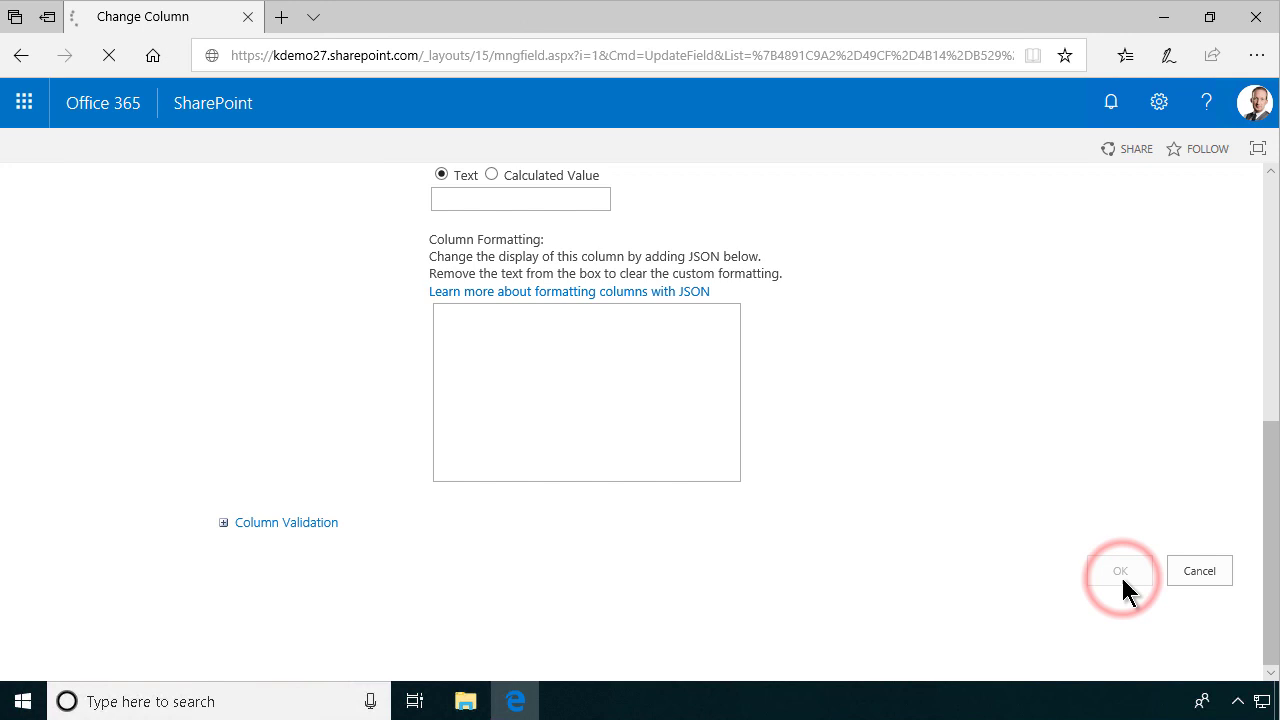
{"action": "scroll", "coordinate": [904, 537], "scroll_direction": "down", "scroll_amount": 3}
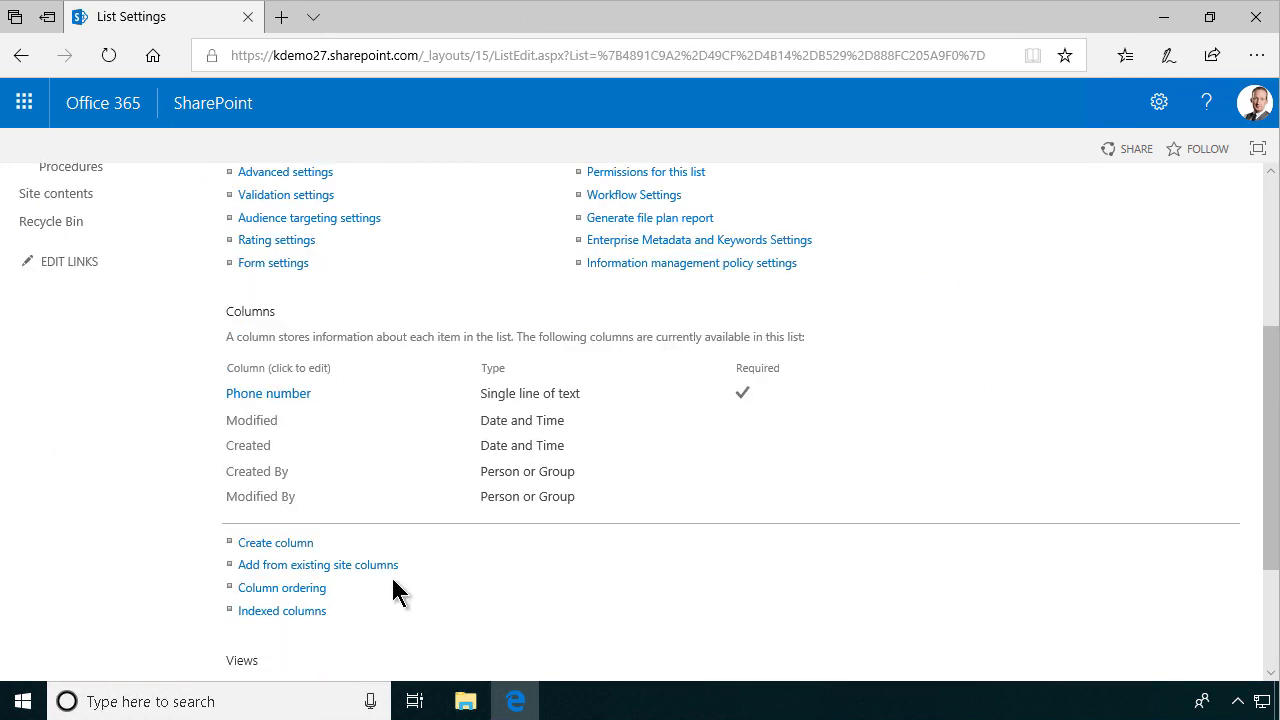
Step: Start a Choice column named 'Type of bouquet' with choices Small, Large, Extra large
{"action": "left_click", "coordinate": [278, 543]}
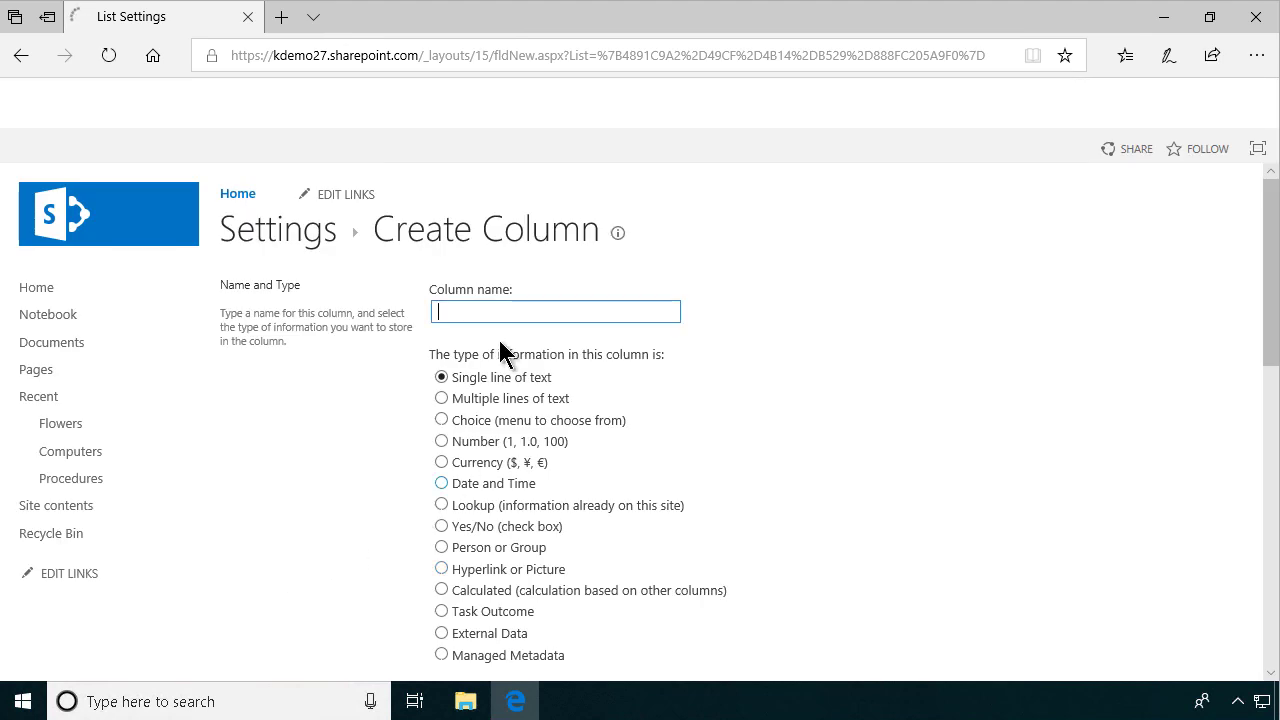
{"action": "type", "text": "Type"}
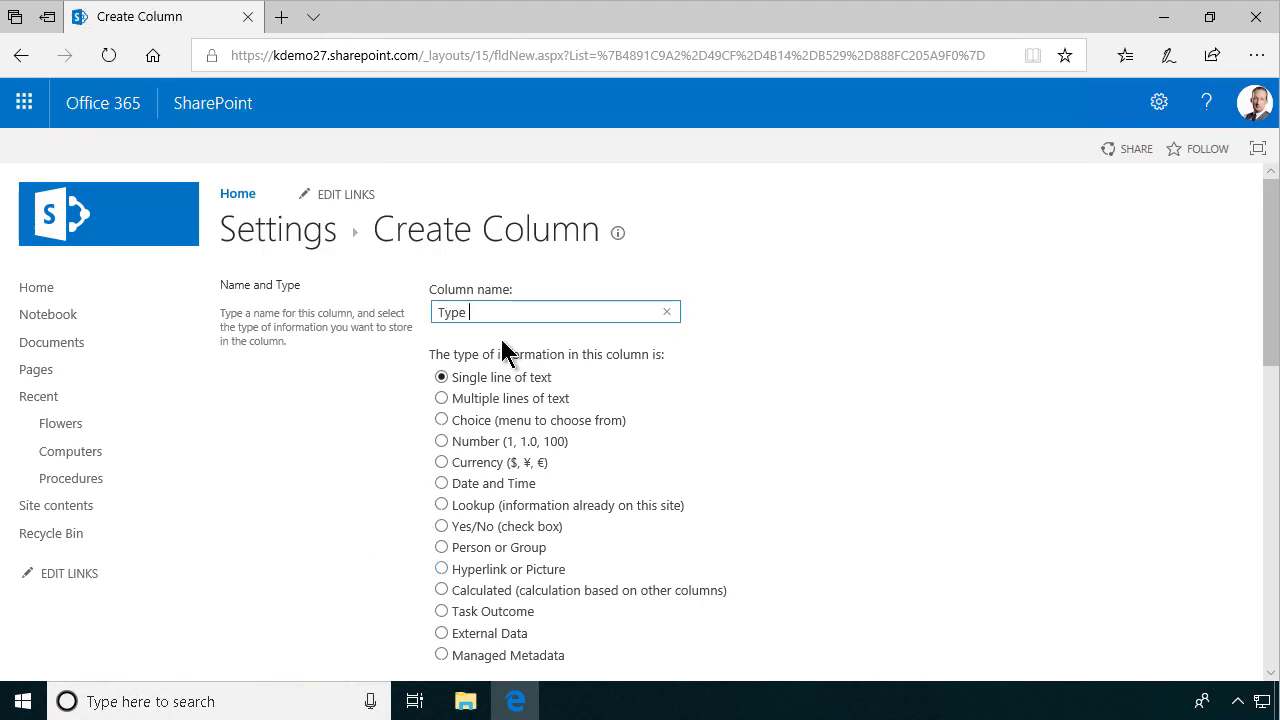
{"action": "type", "text": " of bo"}
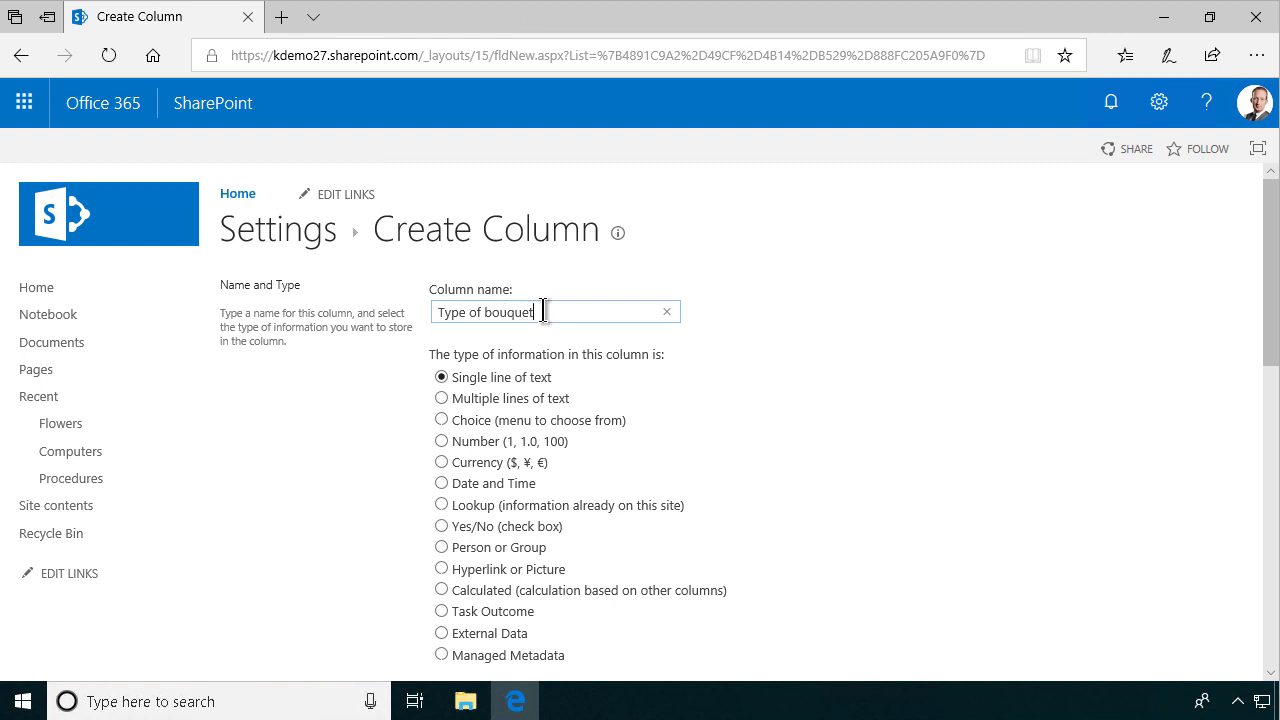
{"action": "type", "text": "uquet"}
{"action": "left_click", "coordinate": [441, 420]}
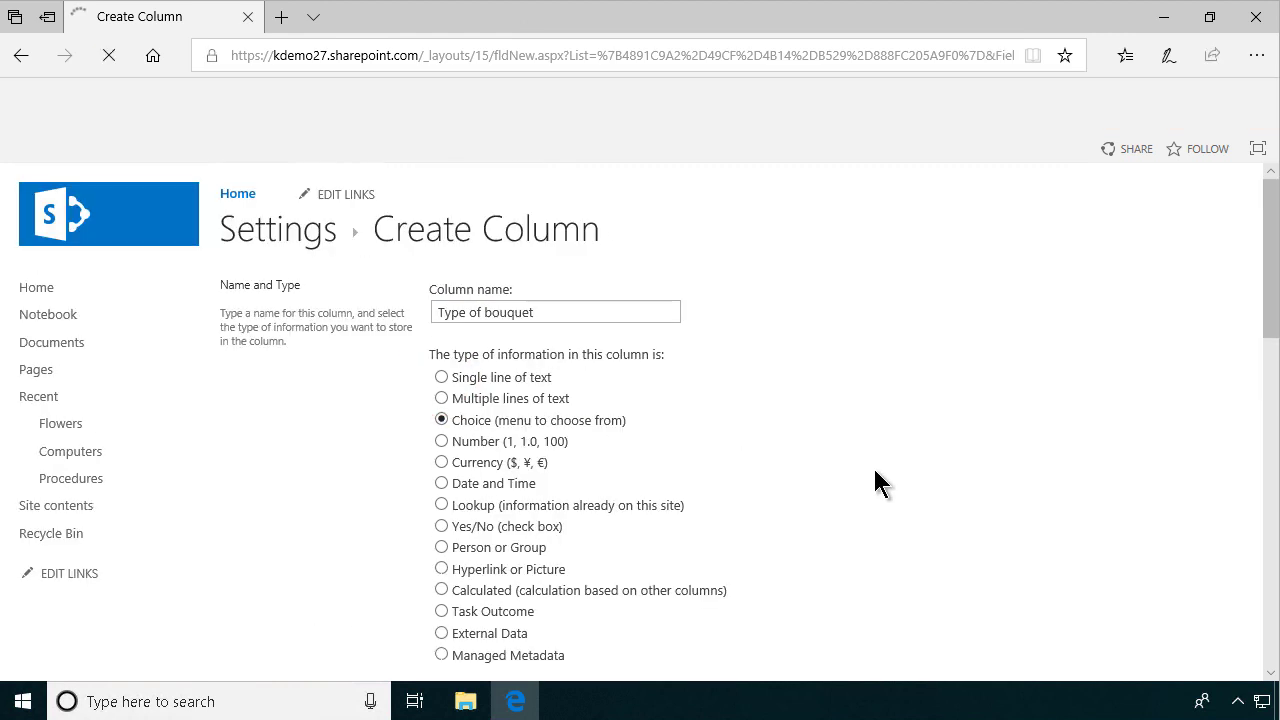
{"action": "scroll", "coordinate": [873, 482], "scroll_direction": "down", "scroll_amount": 4}
{"action": "left_click", "coordinate": [558, 538]}
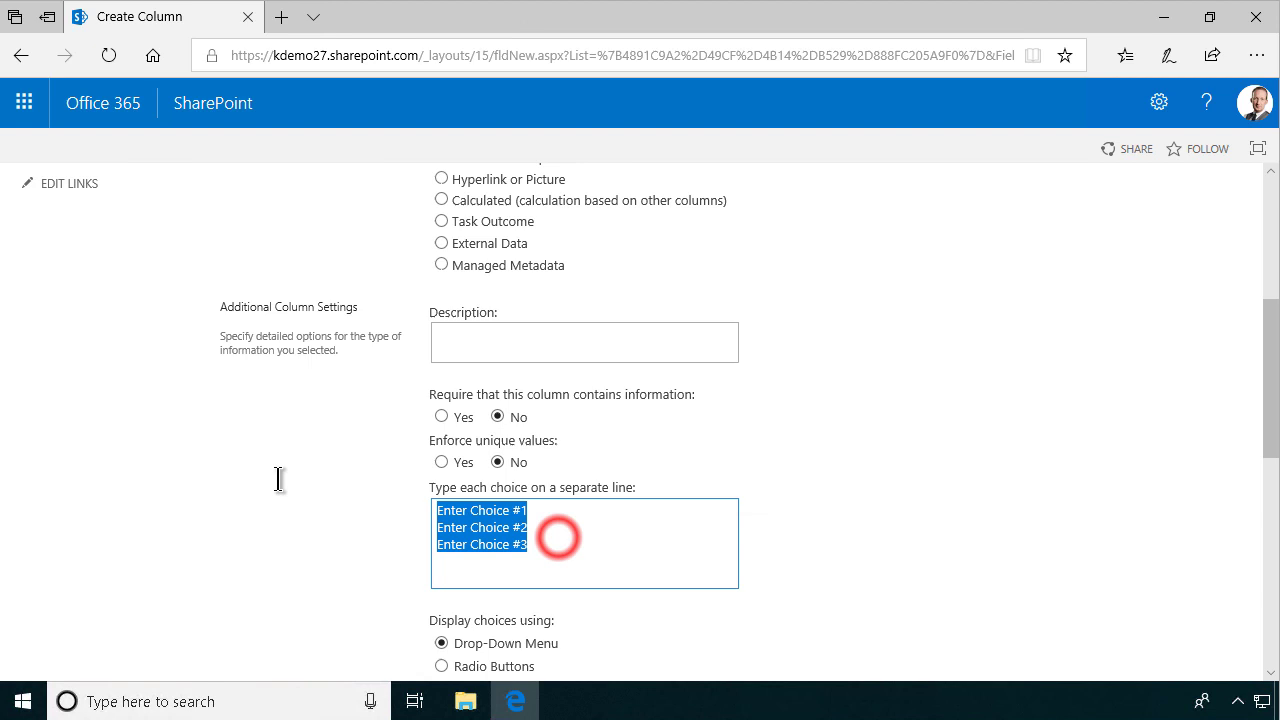
{"action": "type", "text": "Small"}
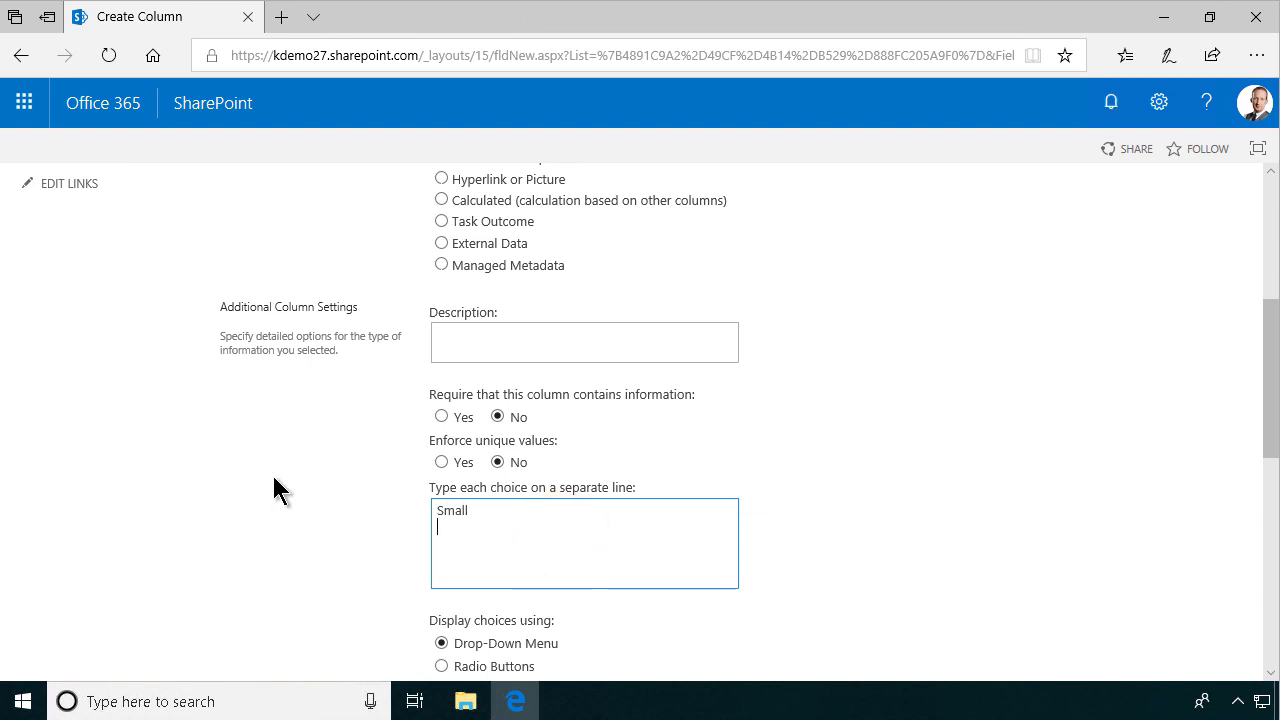
{"action": "type", "text": "Large"}
{"action": "type", "text": "Ext"}
{"action": "type", "text": "ra"}
{"action": "type", "text": " large"}
Step: Reorder the choice lines to Extra large, Large, Small
{"action": "key", "text": "shift+Home"}
{"action": "key", "text": "ctrl+c"}
{"action": "key", "text": "BackSpace"}
{"action": "key", "text": "BackSpace"}
{"action": "key", "text": "Return"}
{"action": "key", "text": "Up"}
{"action": "key", "text": "ctrl+v"}
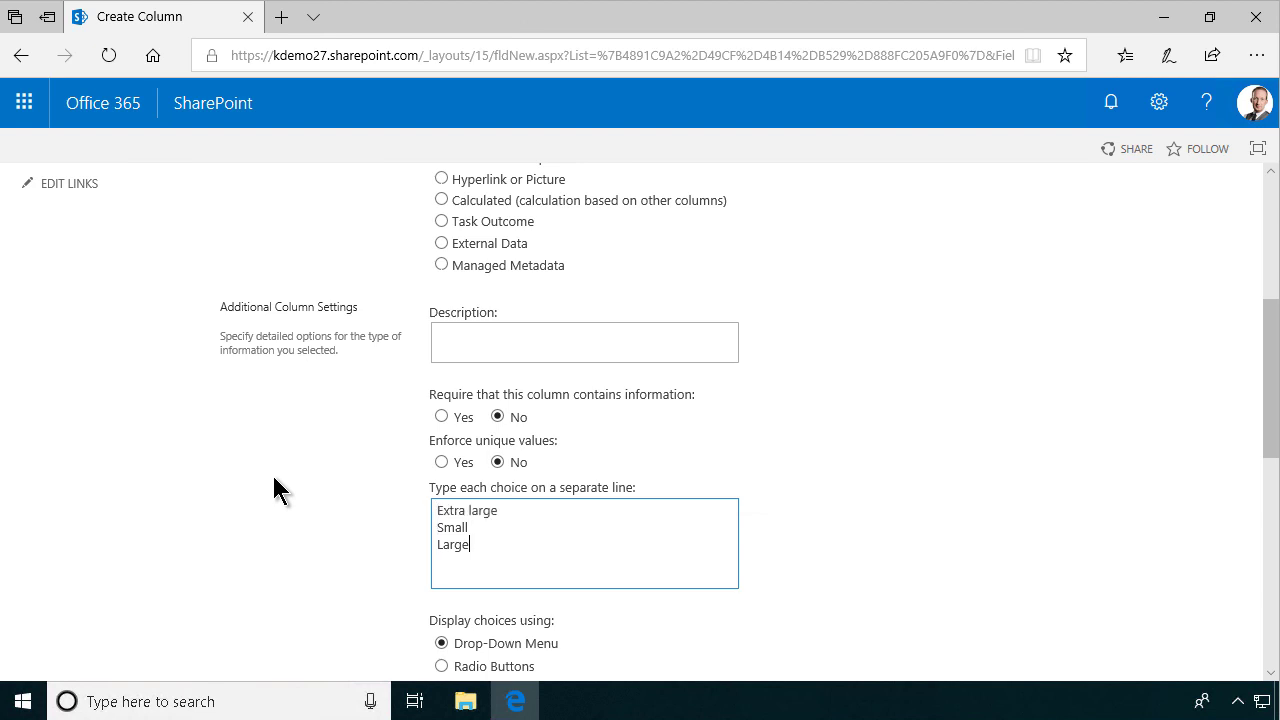
{"action": "key", "text": "shift+Home"}
{"action": "key", "text": "BackSpace"}
{"action": "key", "text": "BackSpace"}
{"action": "key", "text": "Home"}
{"action": "key", "text": "Return"}
{"action": "key", "text": "Up"}
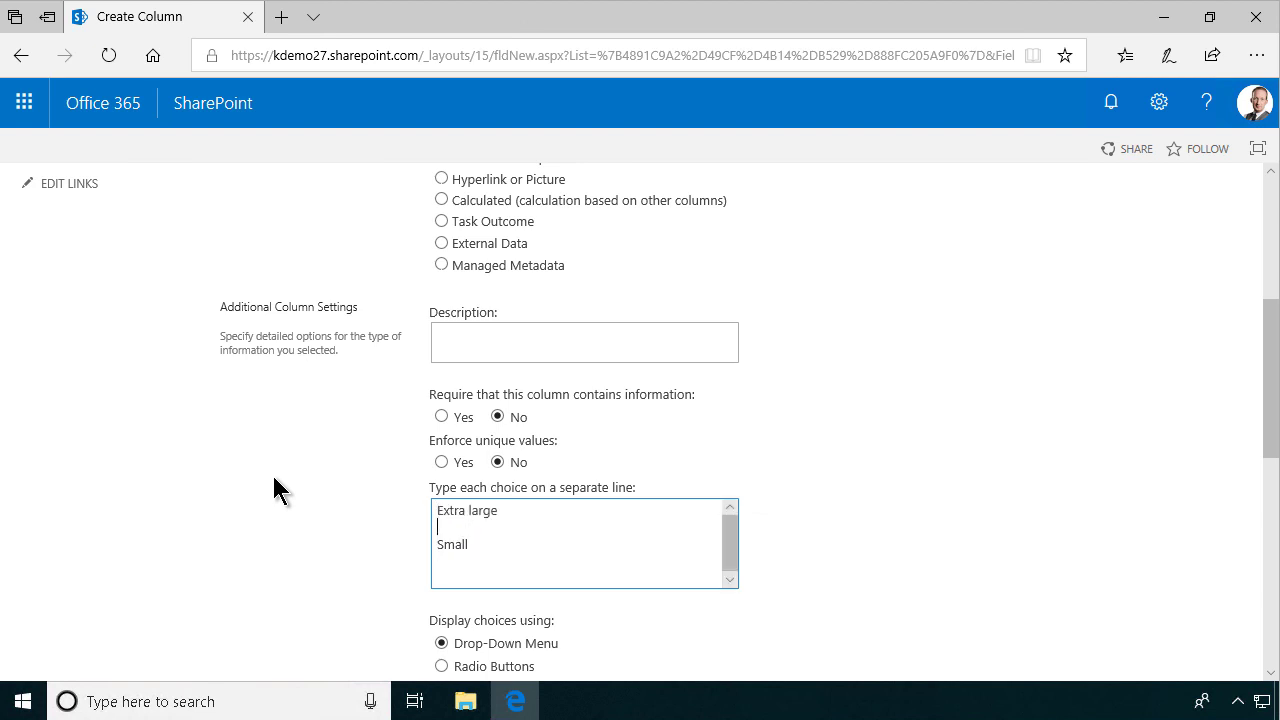
{"action": "type", "text": "Large"}
Step: Set the default value to Small and display choices as radio buttons
{"action": "scroll", "coordinate": [806, 484], "scroll_direction": "down", "scroll_amount": 4}
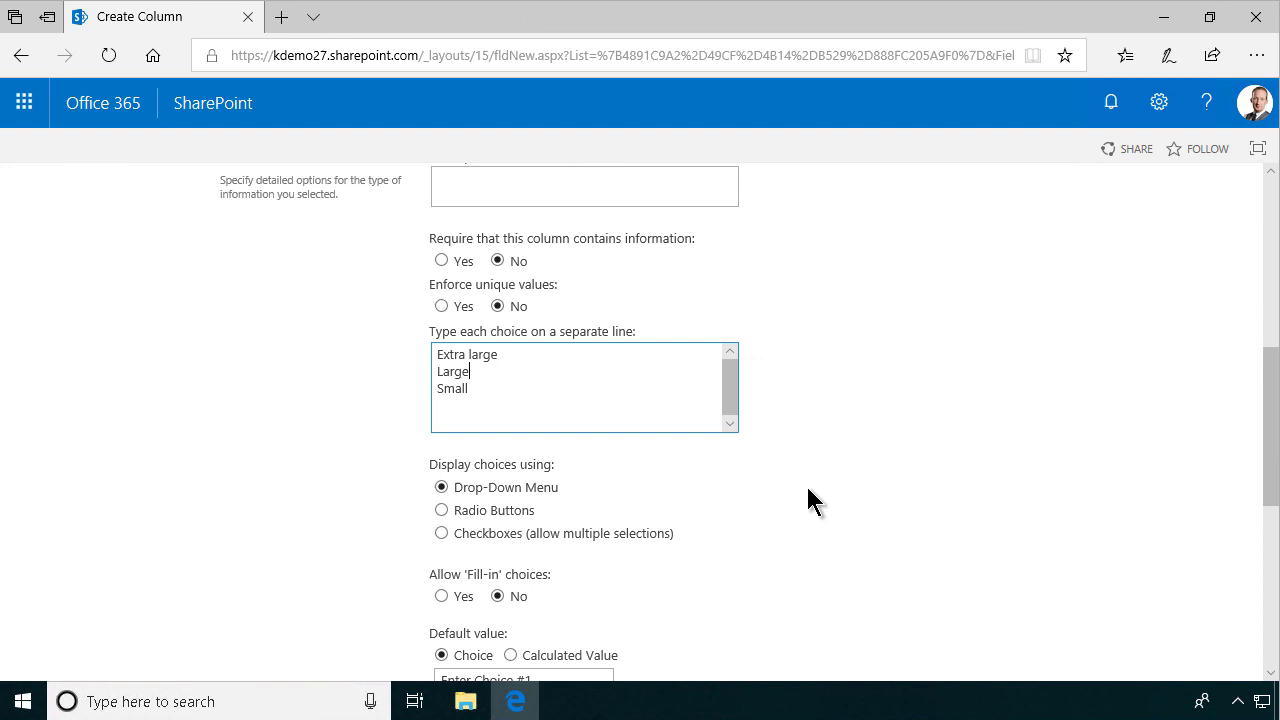
{"action": "left_click", "coordinate": [578, 524]}
{"action": "triple_click", "coordinate": [575, 522]}
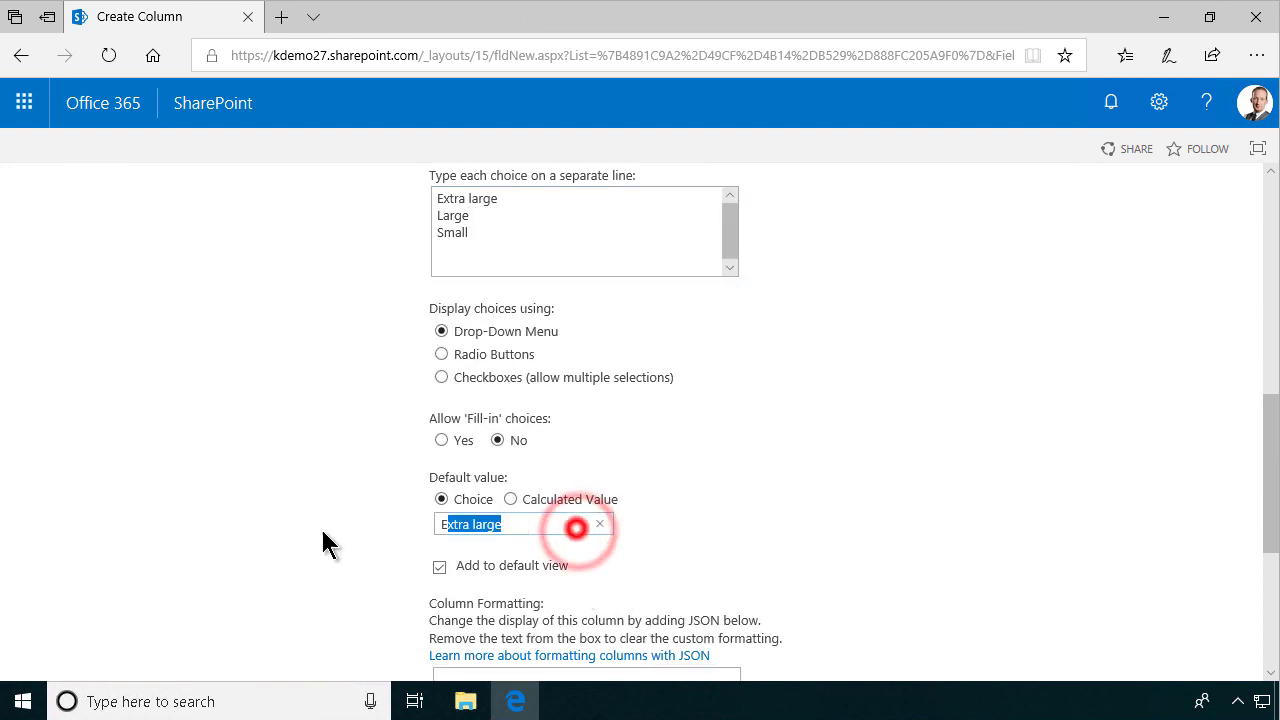
{"action": "type", "text": "Small"}
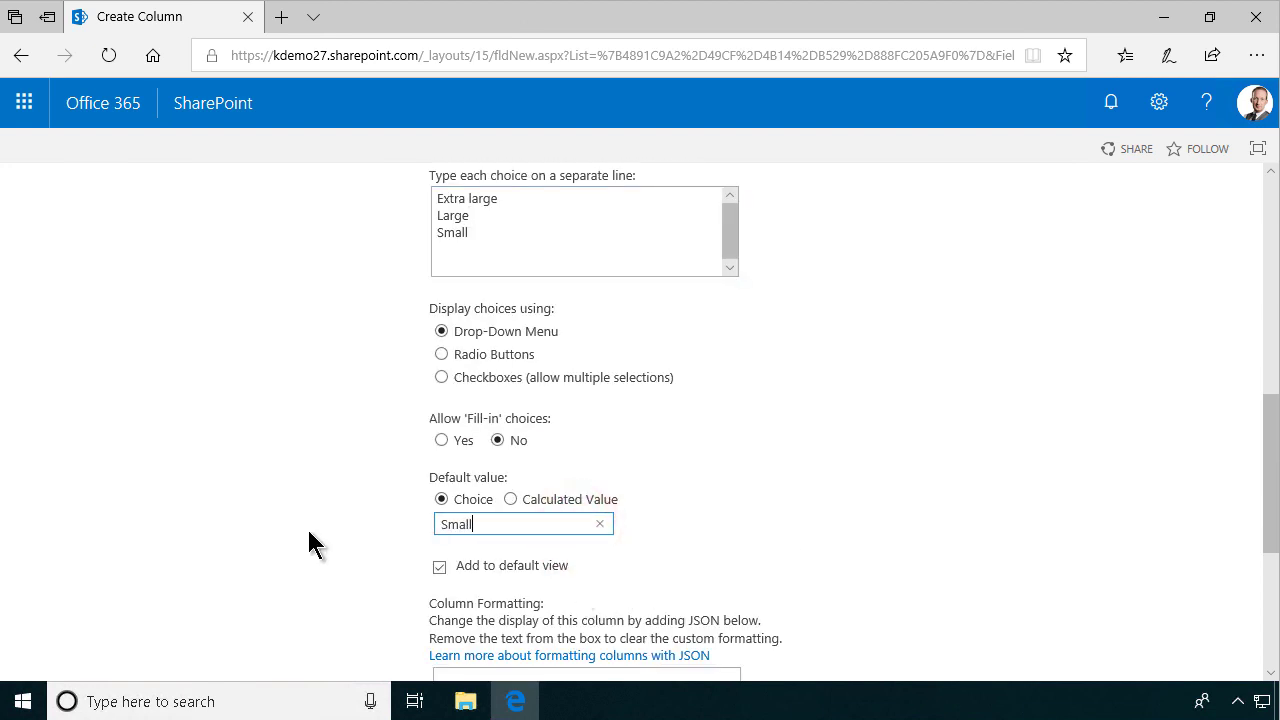
{"action": "scroll", "coordinate": [909, 550], "scroll_direction": "up", "scroll_amount": 1}
{"action": "scroll", "coordinate": [908, 558], "scroll_direction": "up", "scroll_amount": 3}
{"action": "scroll", "coordinate": [908, 558], "scroll_direction": "down", "scroll_amount": 3}
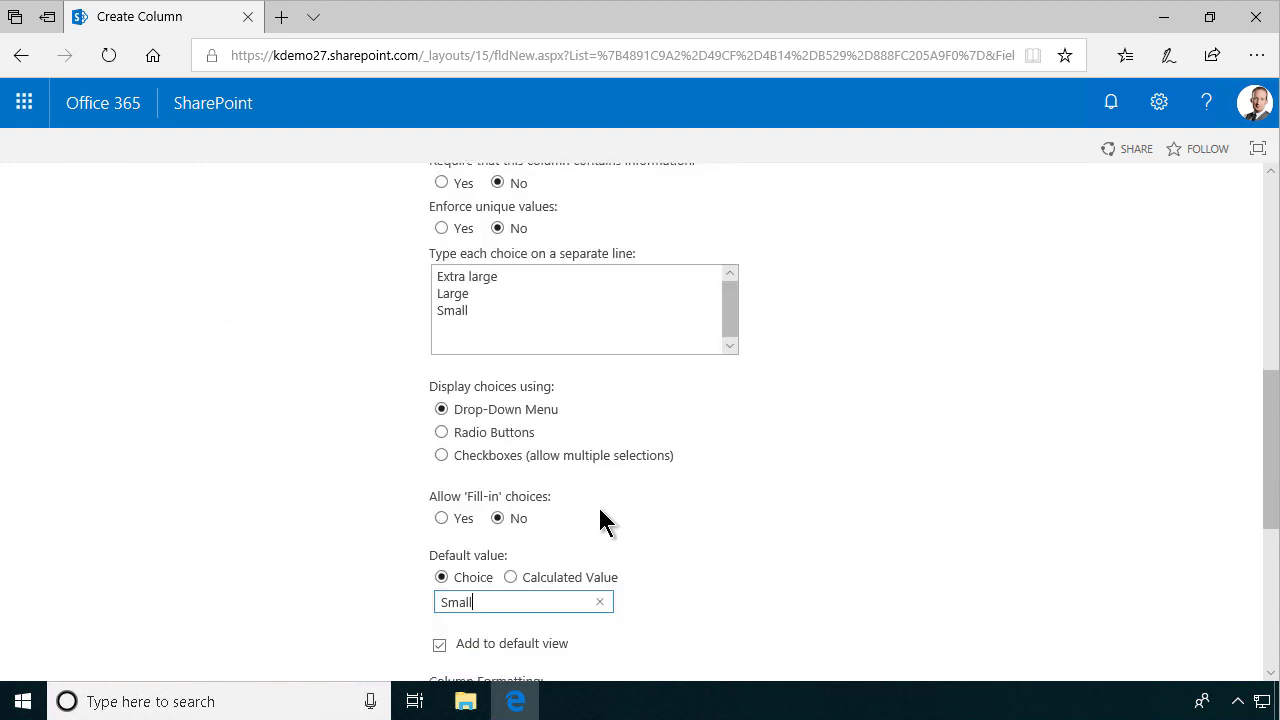
{"action": "left_click", "coordinate": [440, 432]}
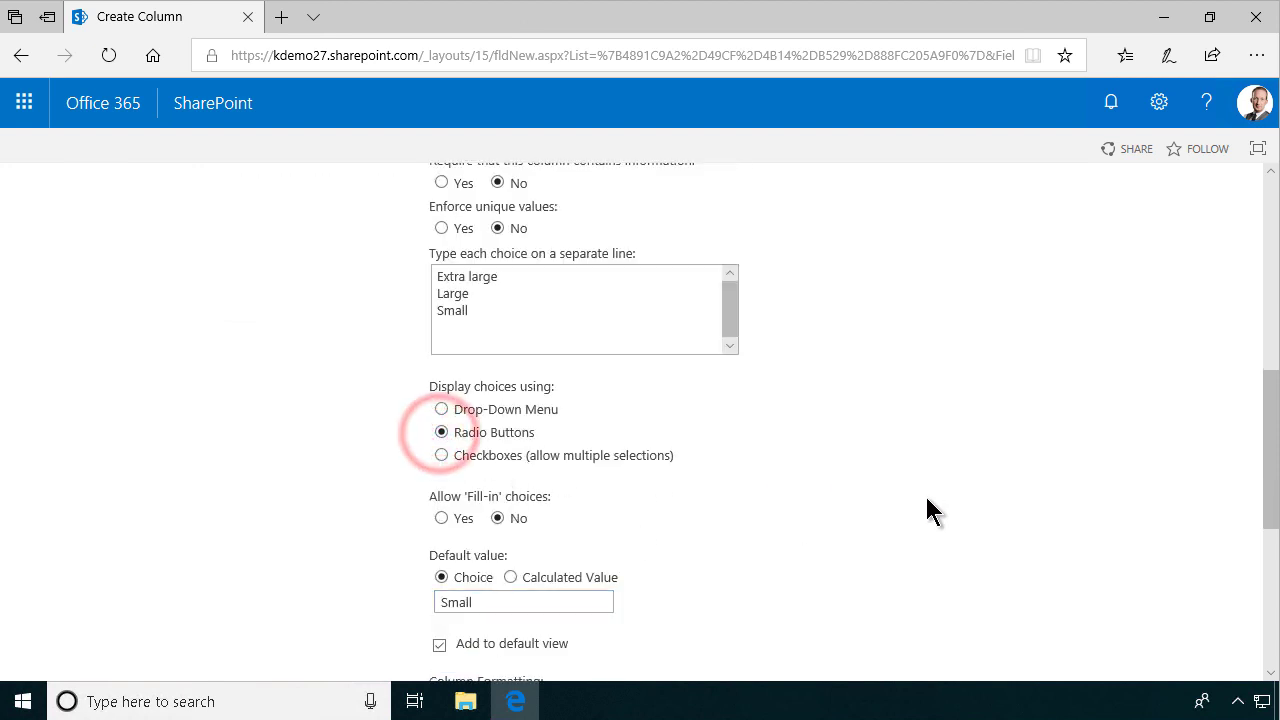
{"action": "scroll", "coordinate": [1077, 632], "scroll_direction": "down", "scroll_amount": 2}
{"action": "scroll", "coordinate": [1080, 645], "scroll_direction": "down", "scroll_amount": 3}
Step: Save the Type of bouquet column, then add a single-line text column 'Recipient Name'
{"action": "left_click", "coordinate": [1120, 570]}
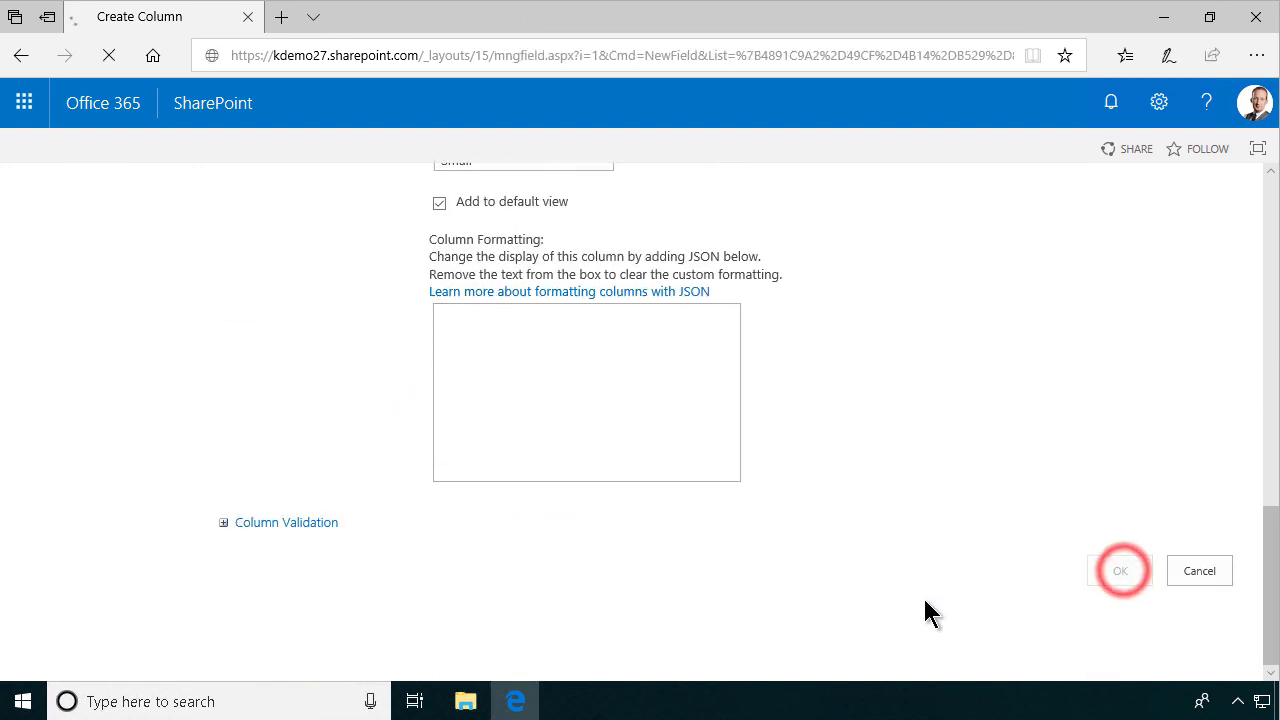
{"action": "scroll", "coordinate": [520, 580], "scroll_direction": "down", "scroll_amount": 3}
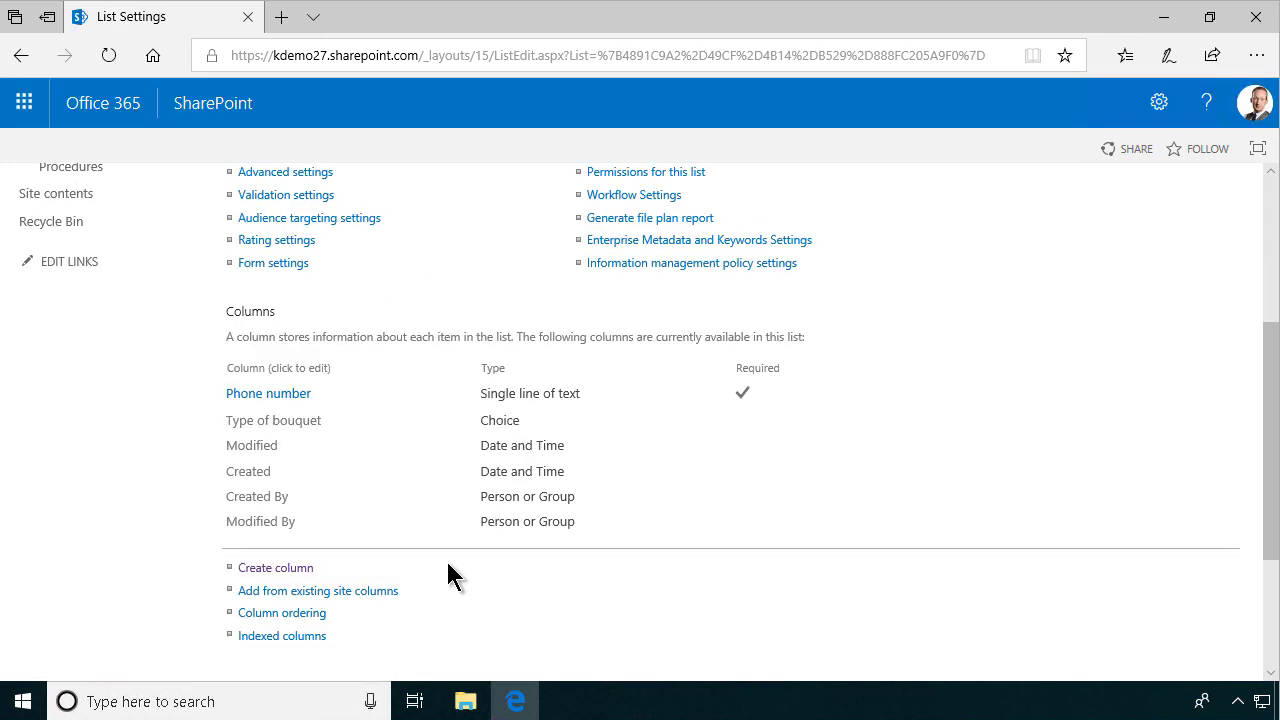
{"action": "left_click", "coordinate": [276, 567]}
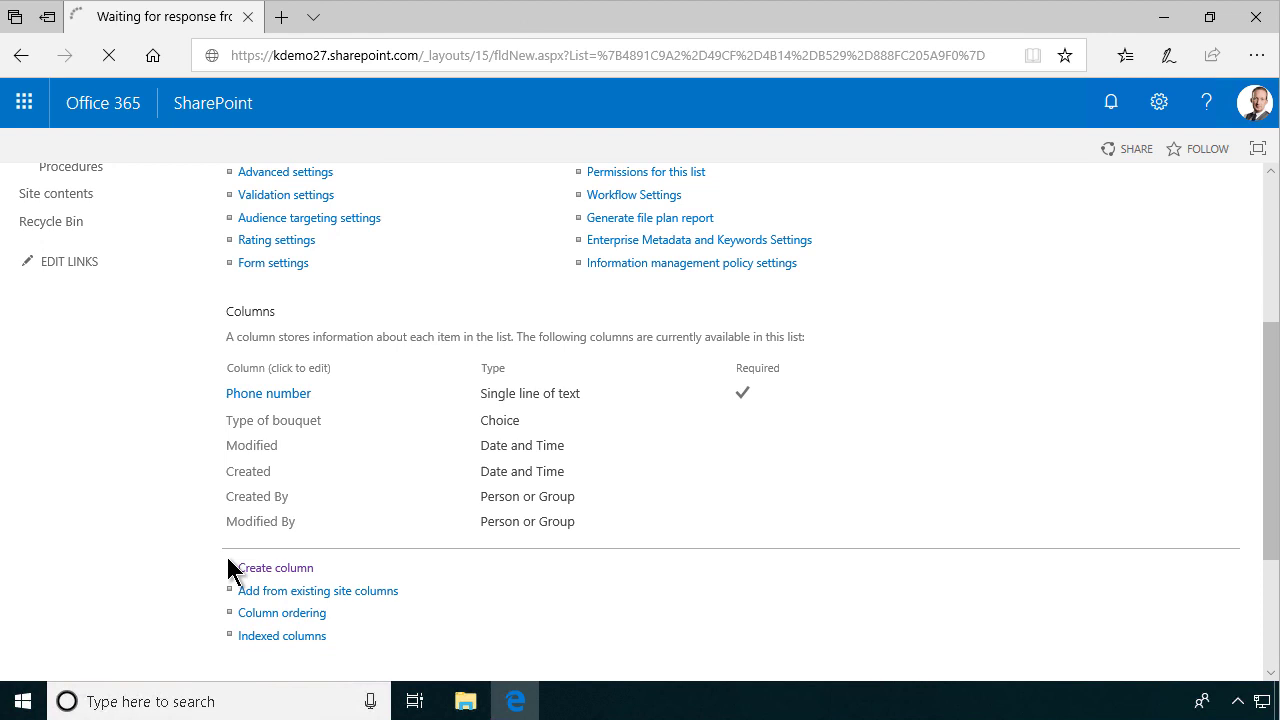
{"action": "left_click", "coordinate": [272, 575]}
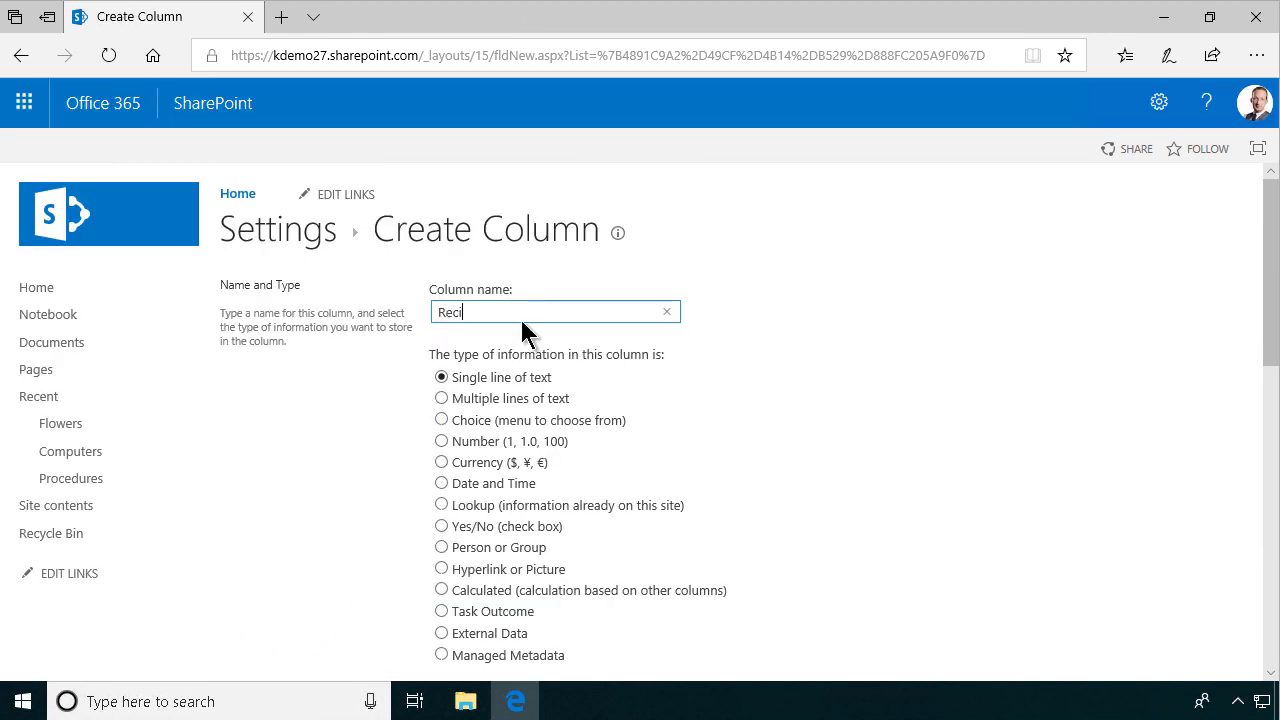
{"action": "type", "text": "Recipient Name"}
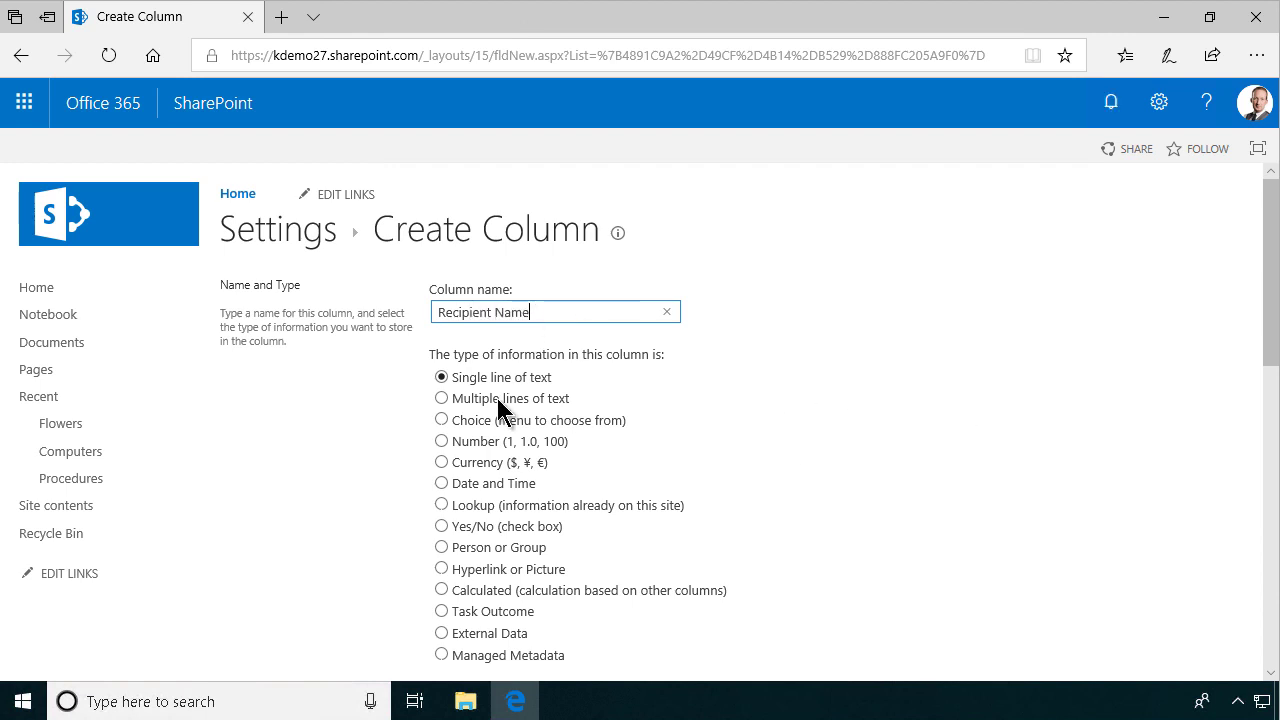
{"action": "scroll", "coordinate": [783, 398], "scroll_direction": "down", "scroll_amount": 7}
{"action": "scroll", "coordinate": [1026, 582], "scroll_direction": "down", "scroll_amount": 1}
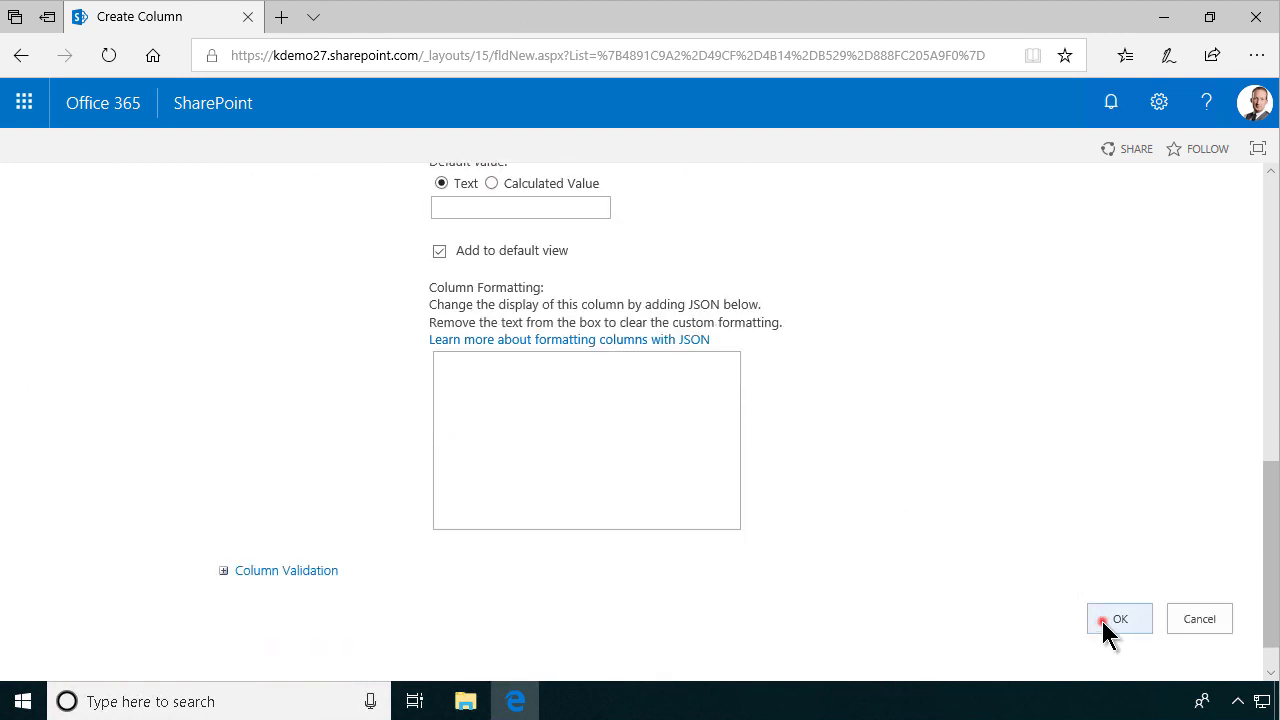
{"action": "left_click", "coordinate": [1107, 618]}
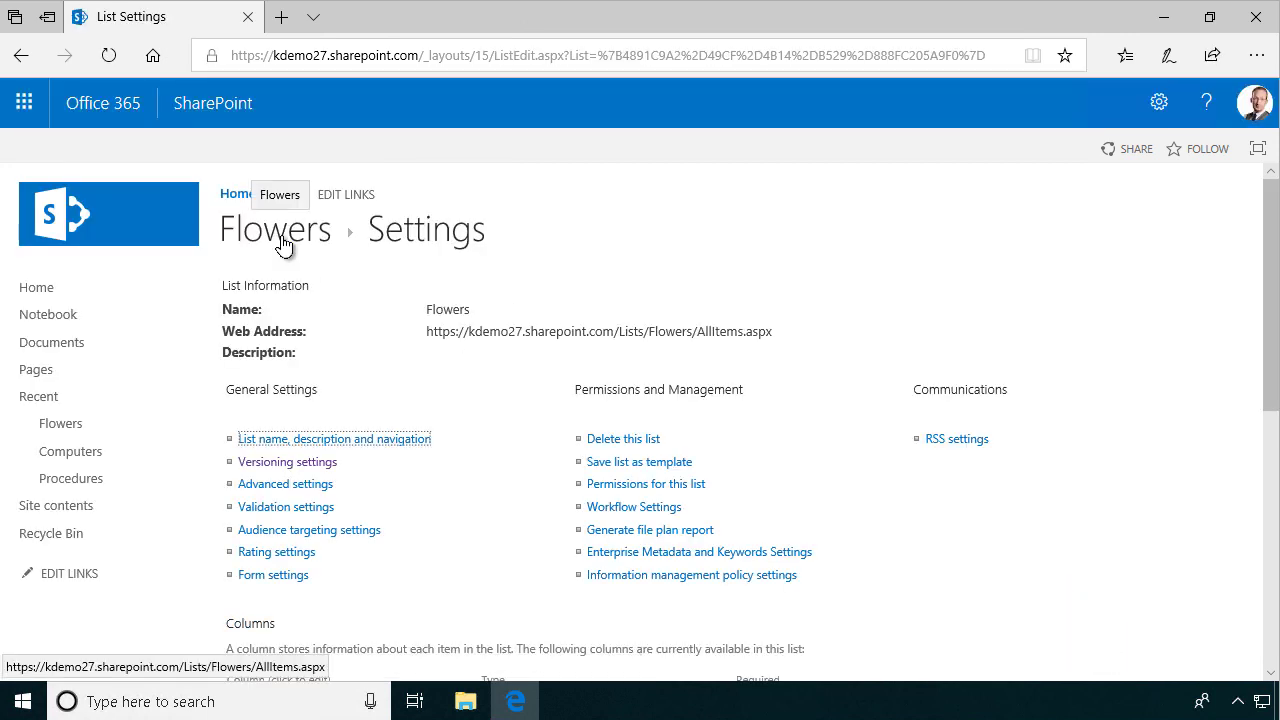
Step: Set column order so Type of bouquet is position 1 and Phone number position 3
{"action": "scroll", "coordinate": [506, 615], "scroll_direction": "down", "scroll_amount": 3}
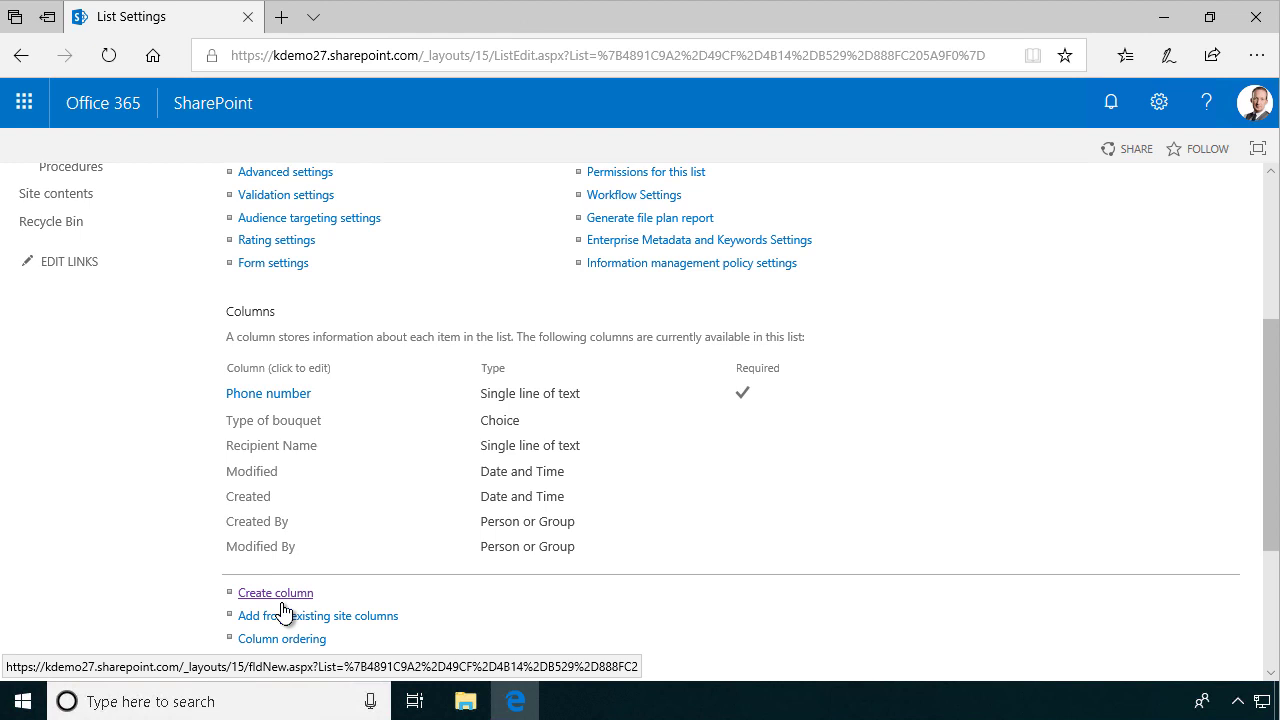
{"action": "left_click", "coordinate": [288, 642]}
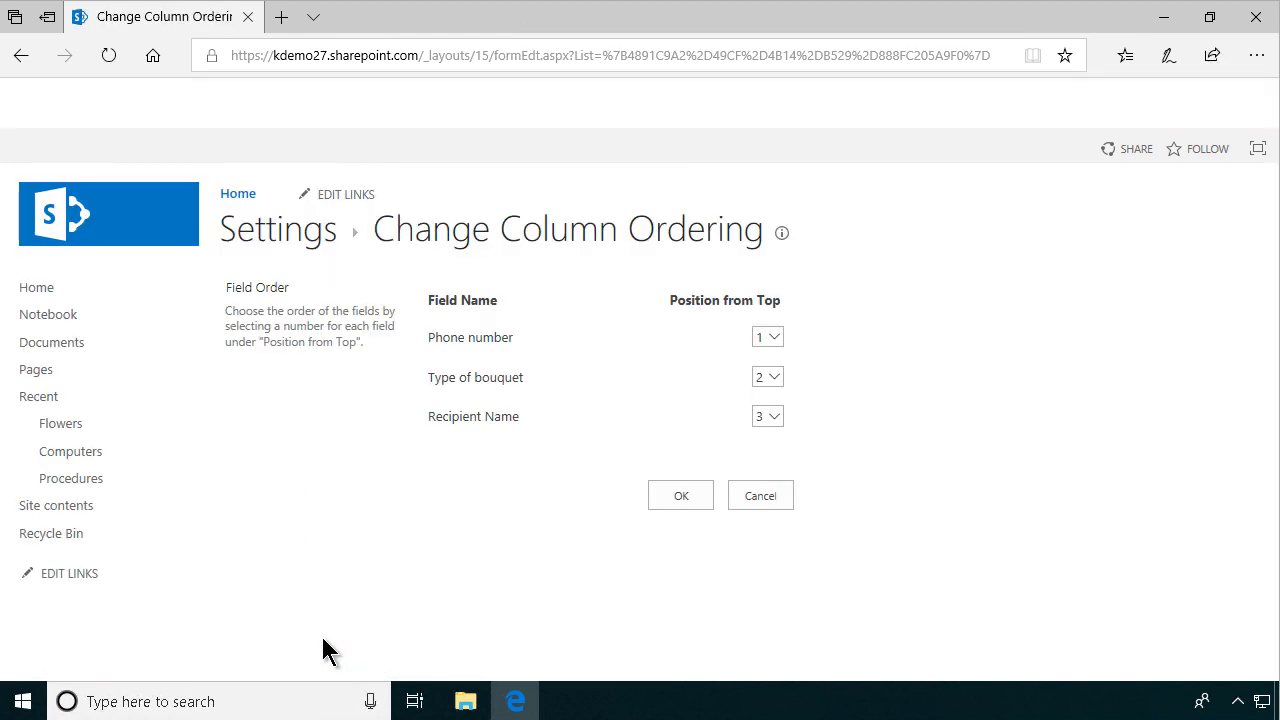
{"action": "left_click", "coordinate": [766, 377]}
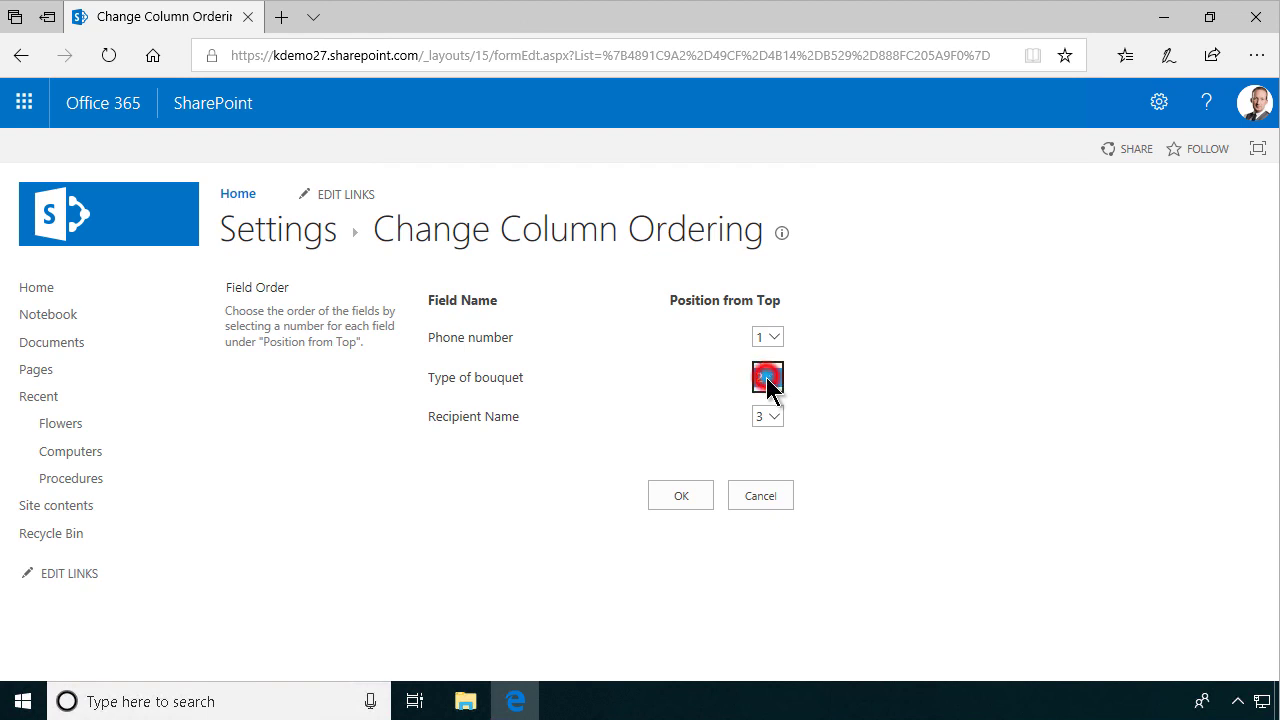
{"action": "left_click", "coordinate": [764, 358]}
{"action": "left_click", "coordinate": [776, 338]}
{"action": "left_click", "coordinate": [764, 357]}
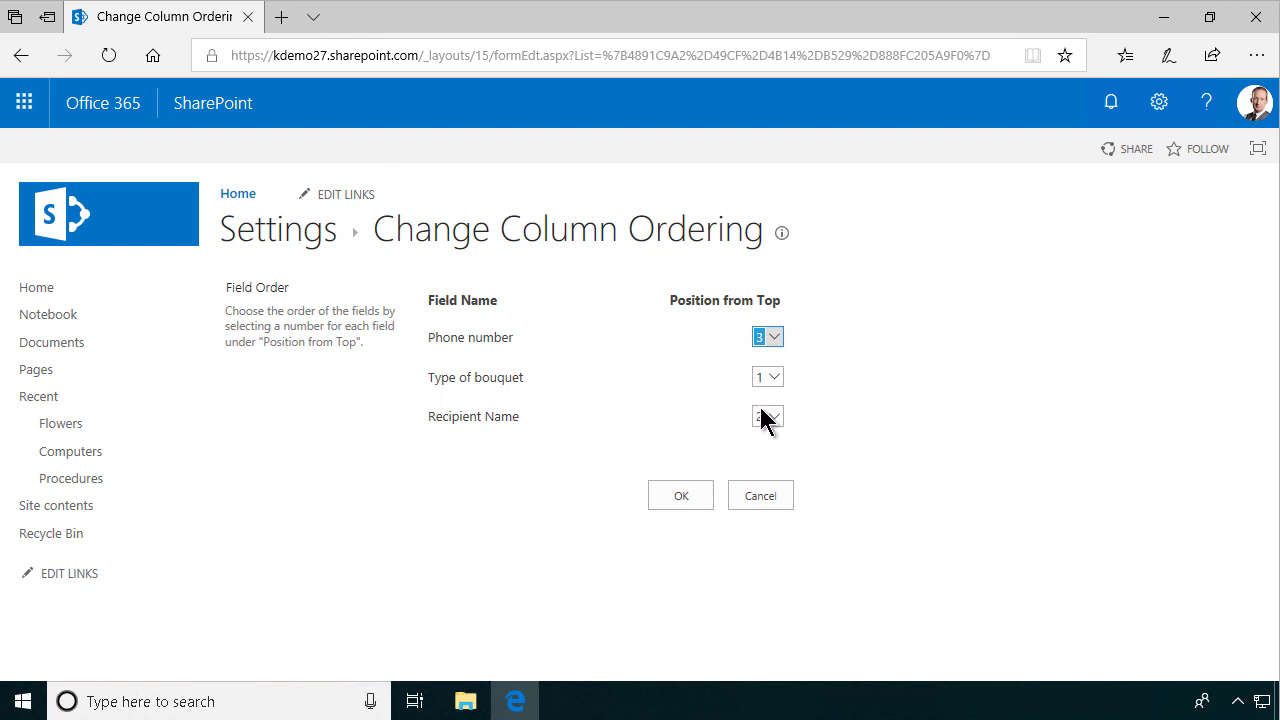
{"action": "left_click", "coordinate": [695, 501]}
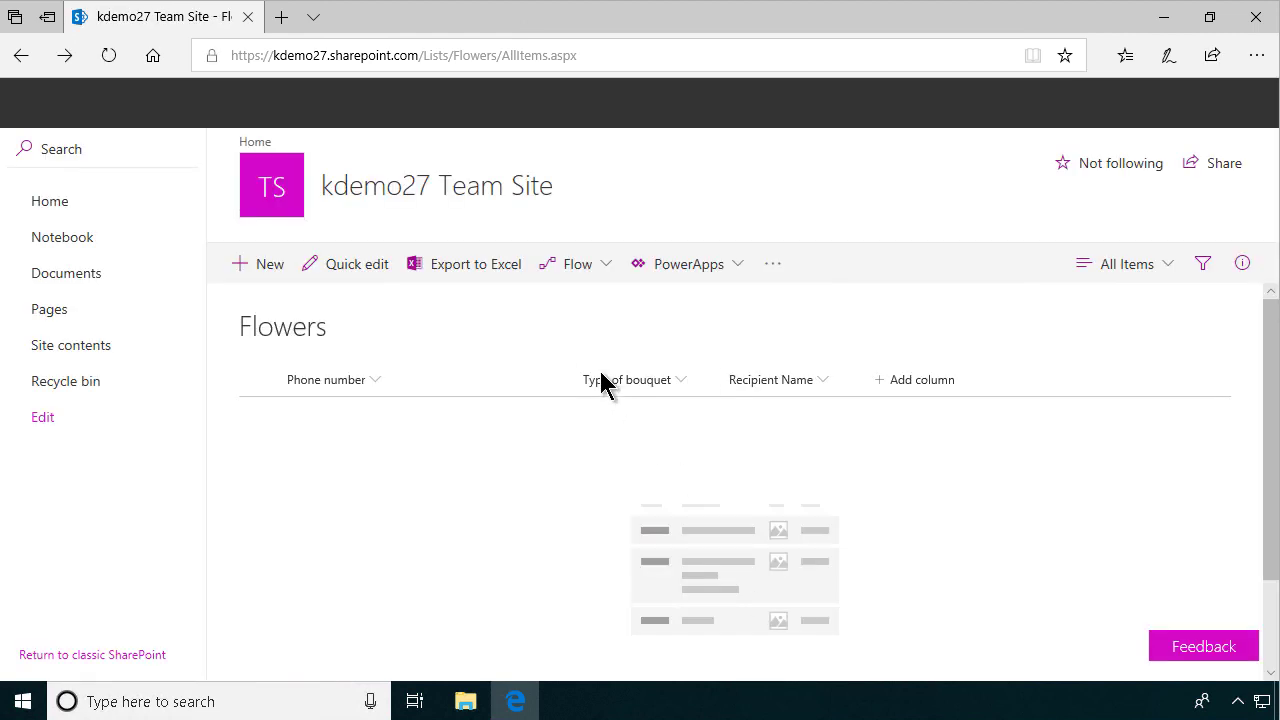
Step: Save a new Flowers item with a Large bouquet, the recipient's name and phone number
{"action": "left_click", "coordinate": [256, 268]}
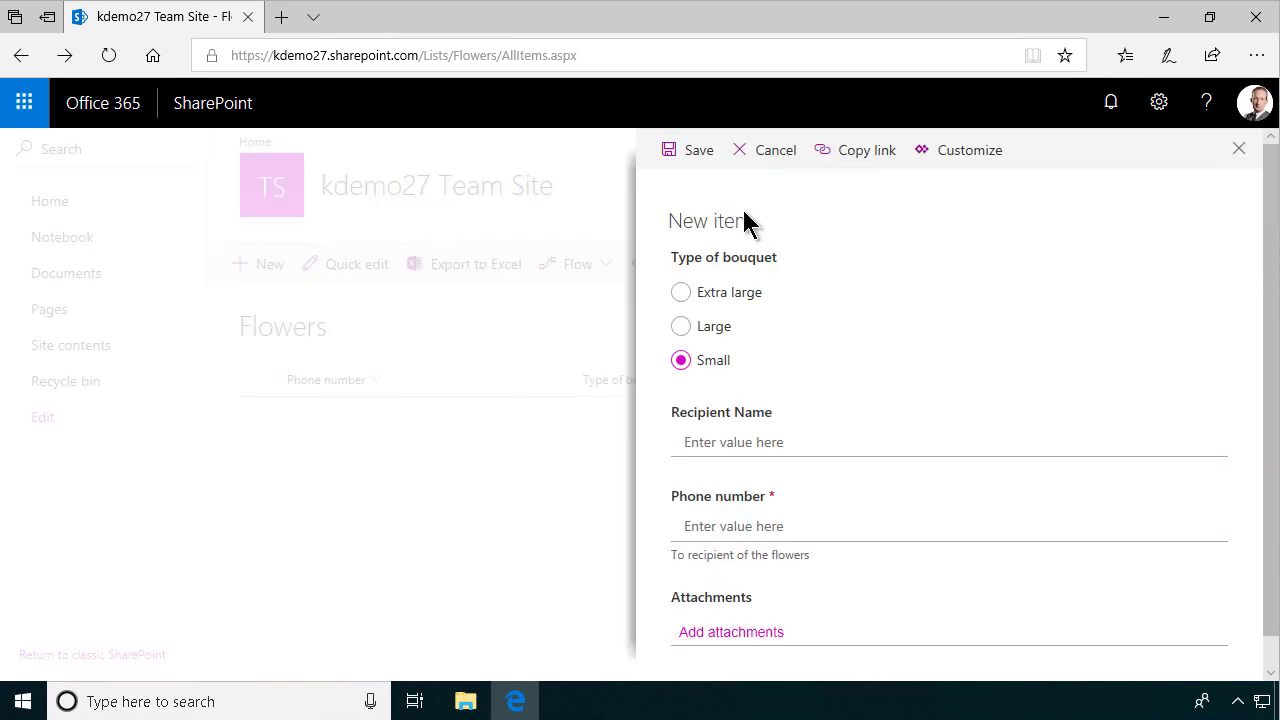
{"action": "left_click", "coordinate": [680, 331]}
{"action": "left_click", "coordinate": [760, 447]}
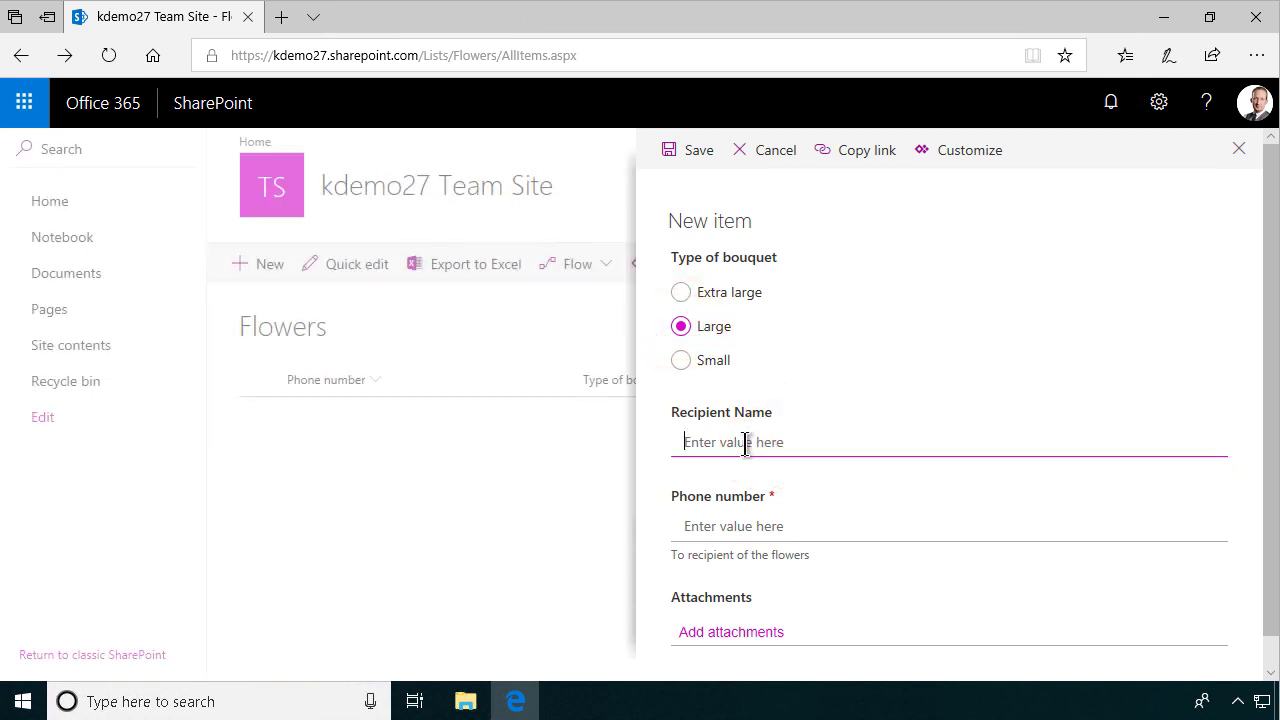
{"action": "type", "text": "Kate Kalmström"}
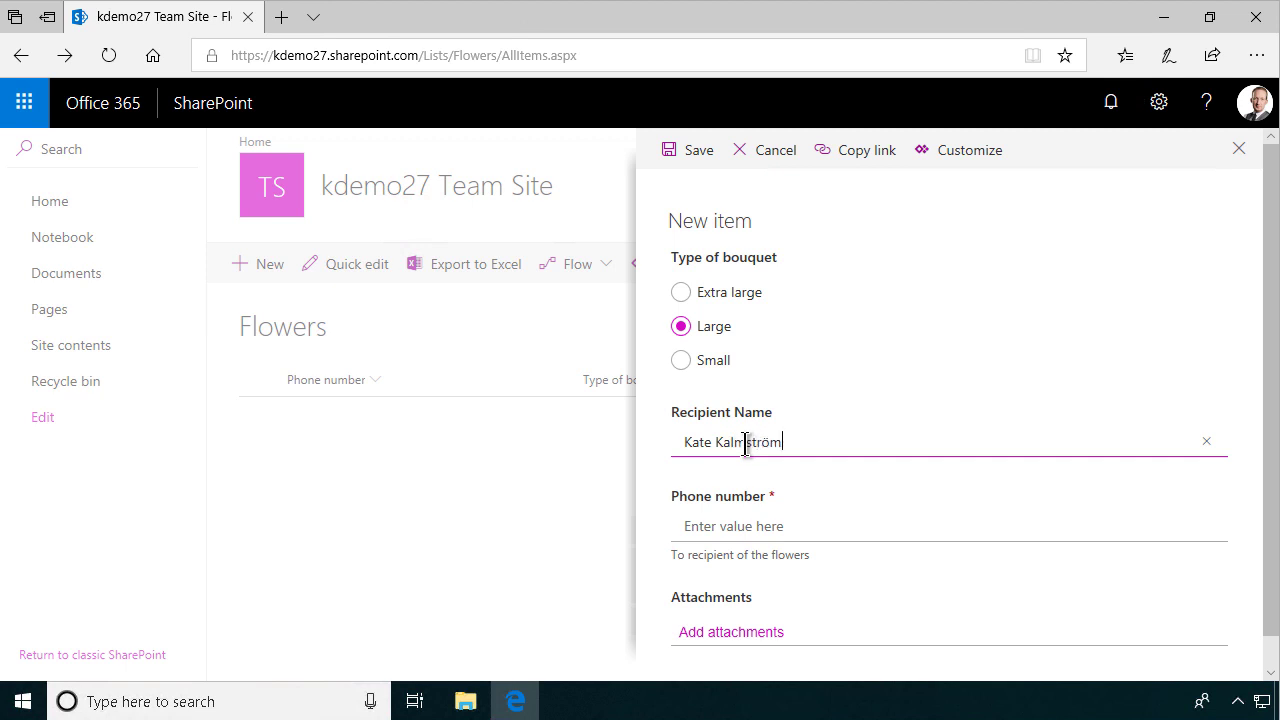
{"action": "left_click", "coordinate": [722, 528]}
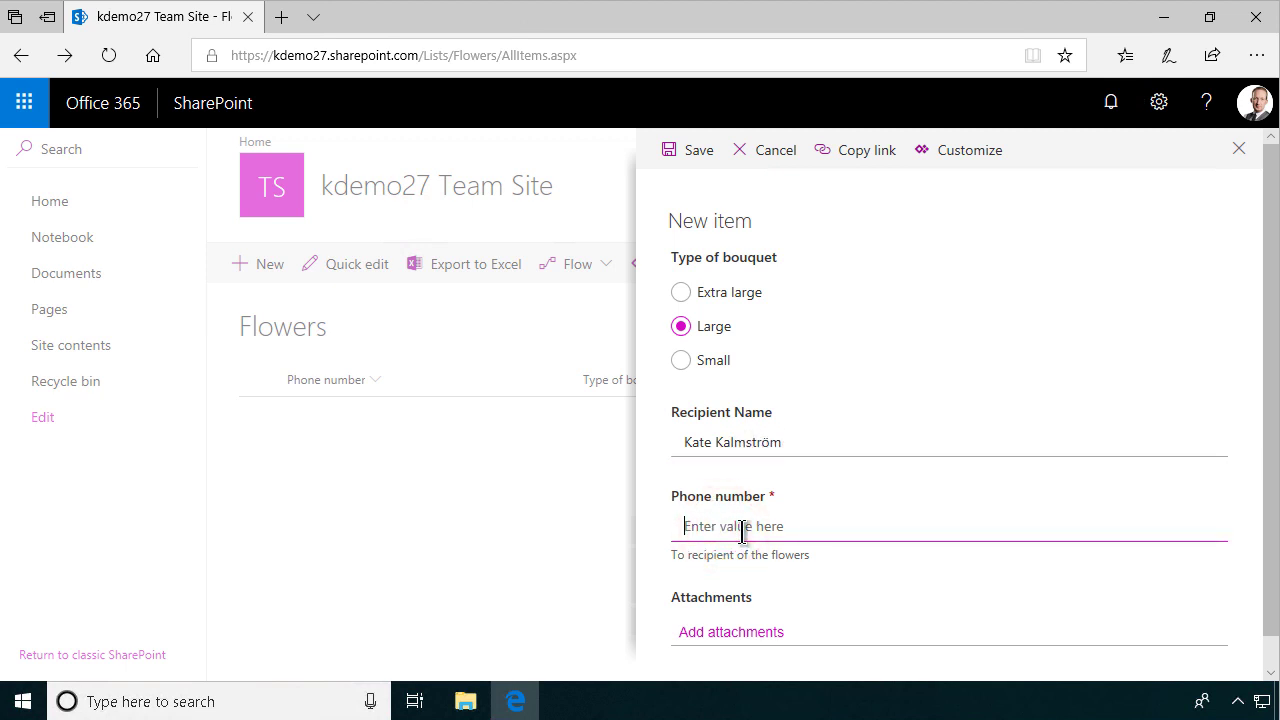
{"action": "type", "text": "78977"}
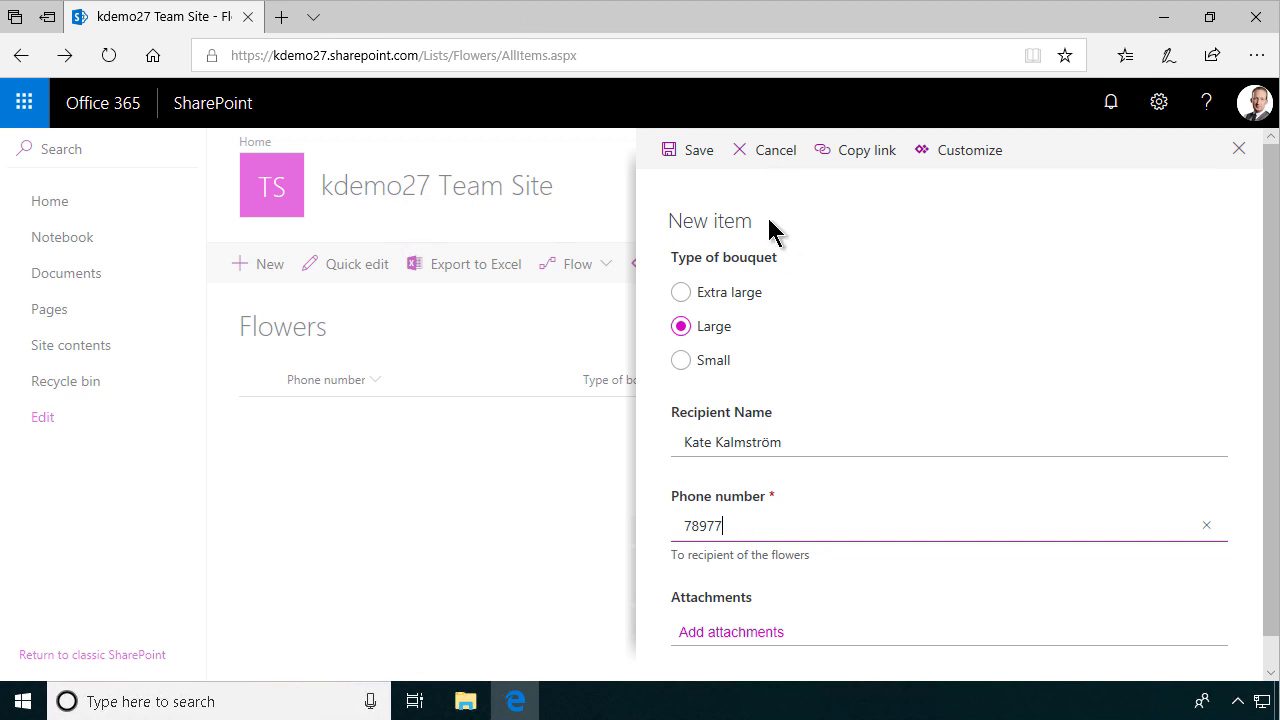
{"action": "left_click", "coordinate": [688, 152]}
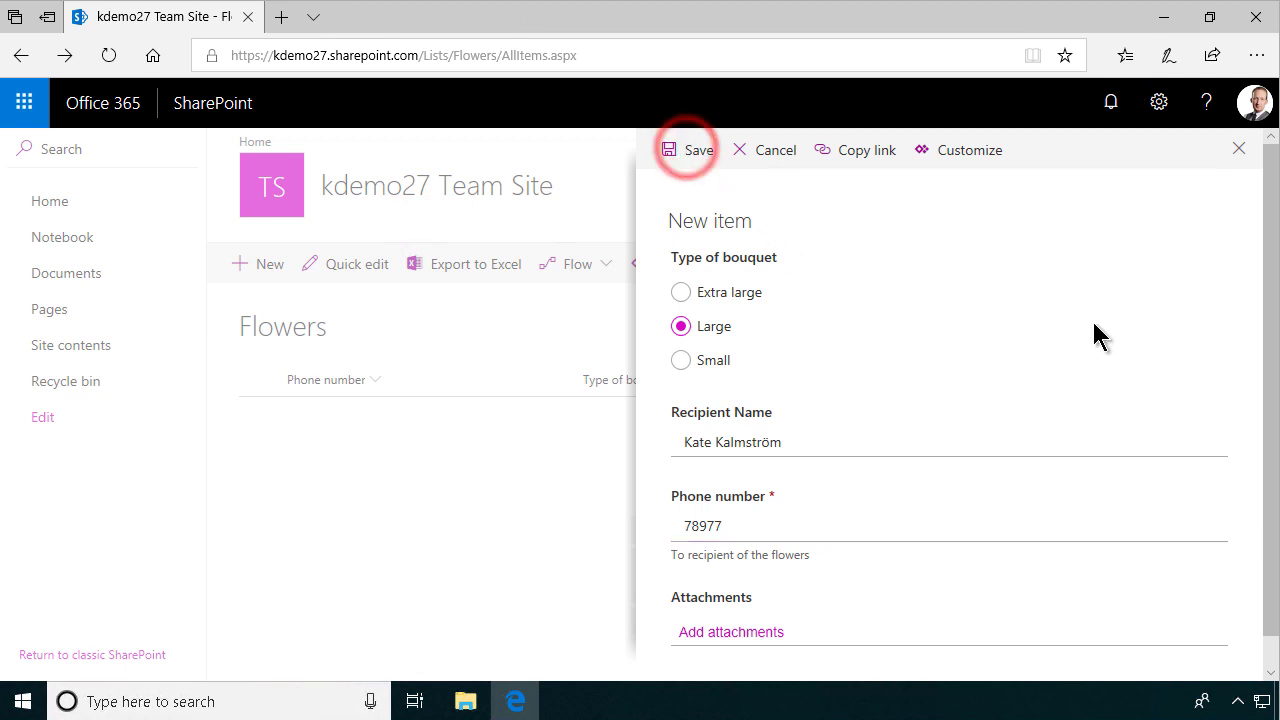